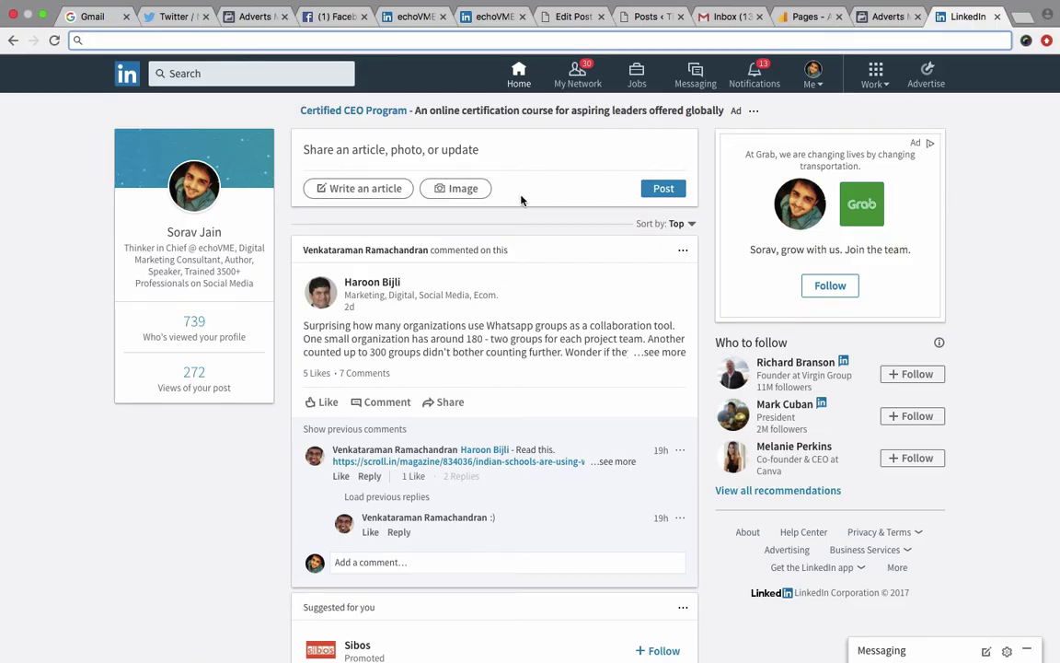
- View your own profile's headline, summary and profile stats, then return to the top
click(258, 92)
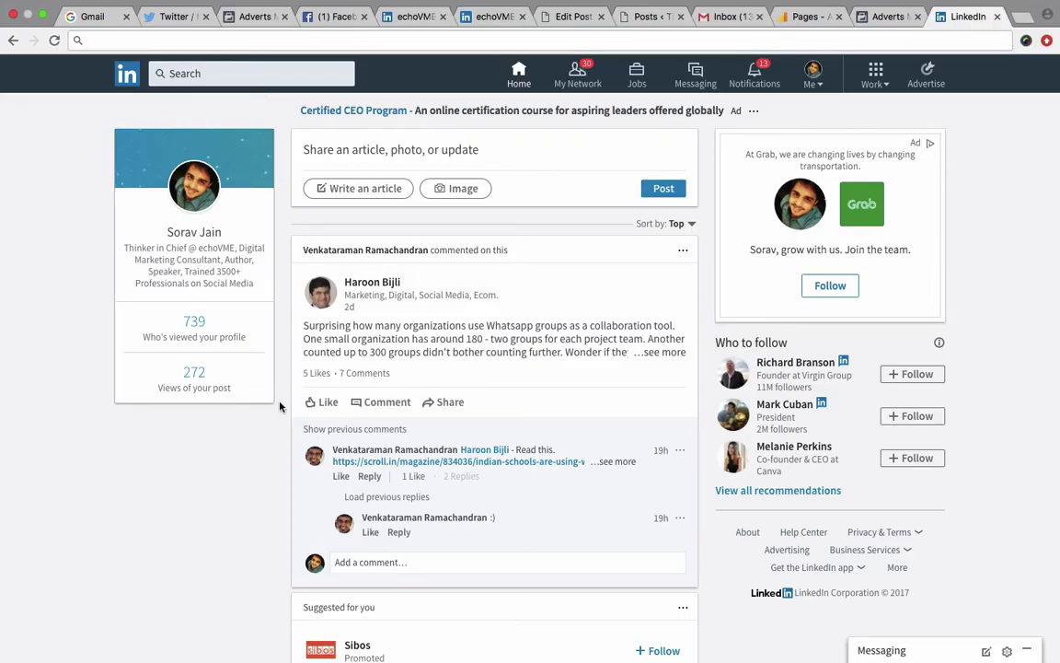
scroll(279, 406, down, 1)
scroll(280, 406, down, 1)
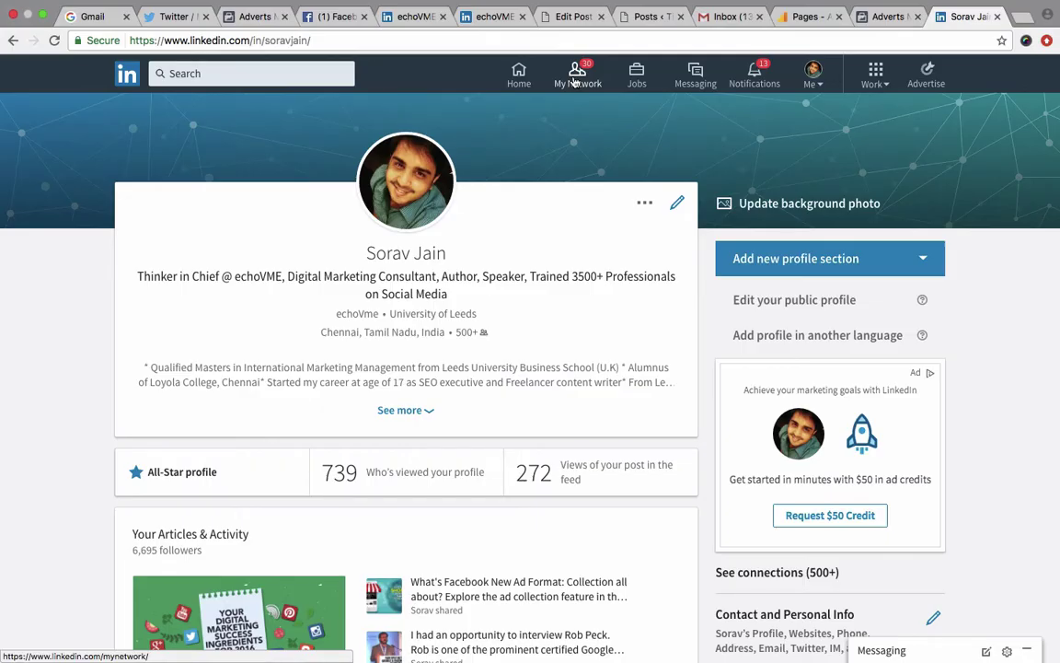
scroll(584, 277, down, 5)
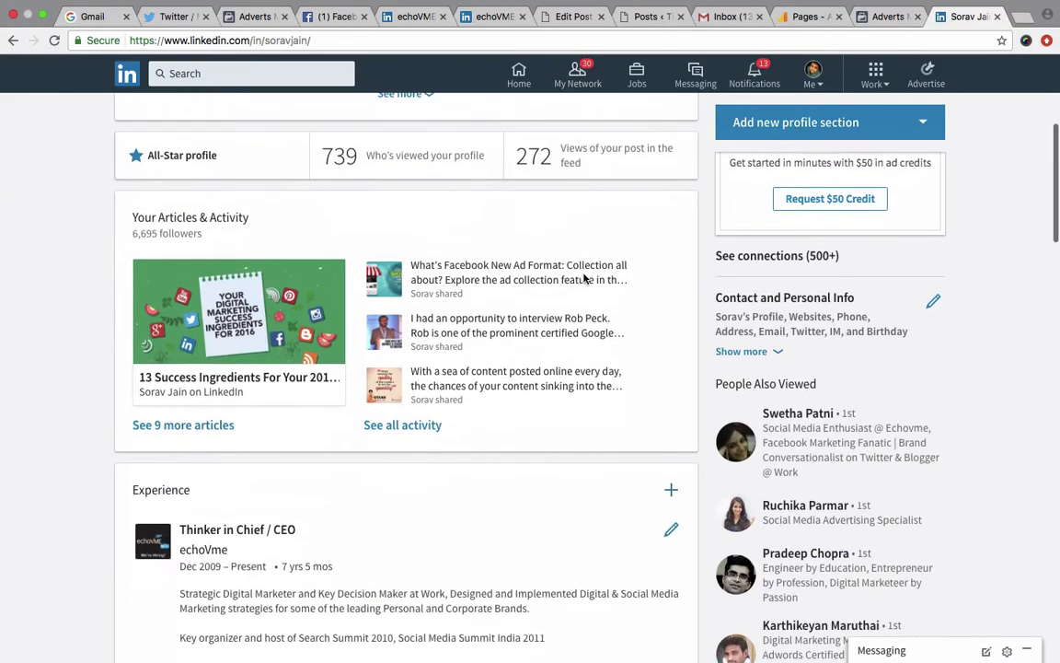
scroll(585, 278, down, 1)
scroll(585, 278, down, 4)
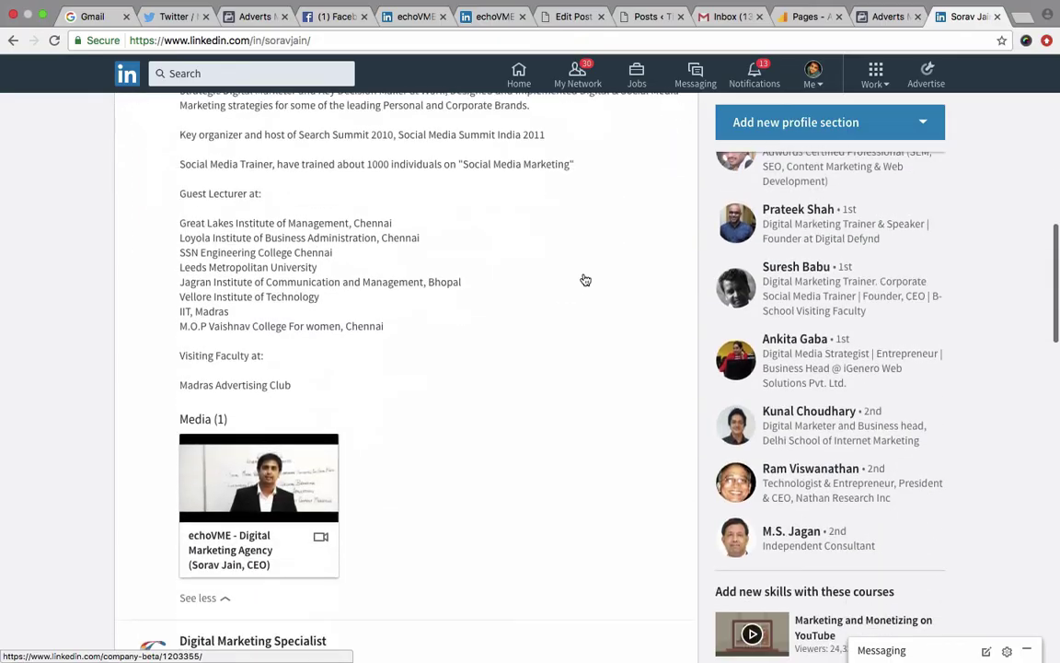
scroll(583, 277, down, 2)
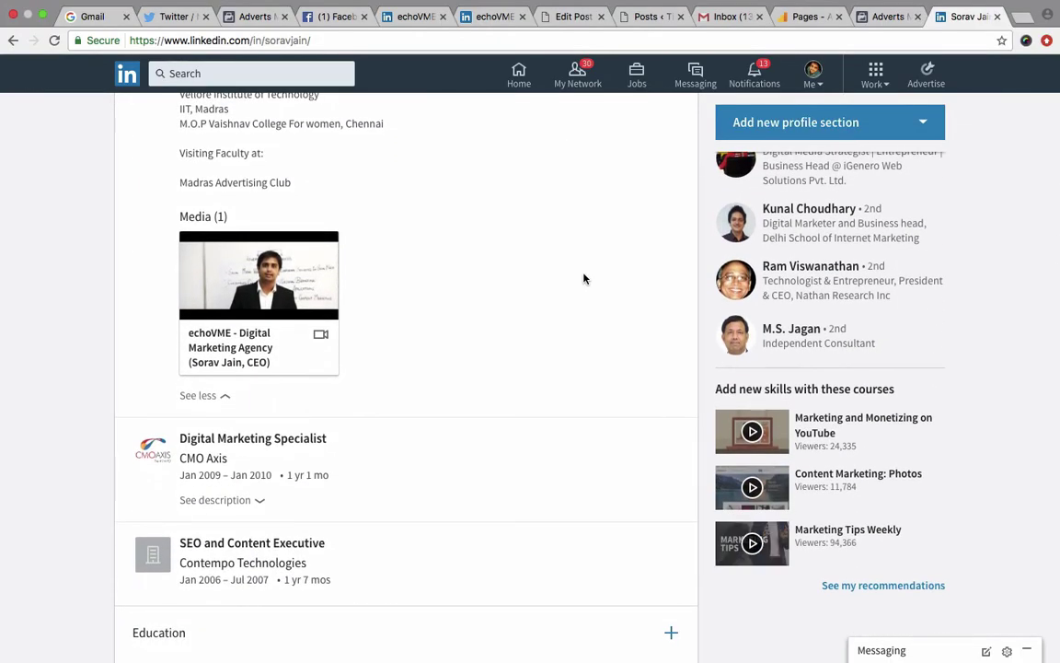
scroll(583, 278, up, 1)
scroll(583, 278, up, 10)
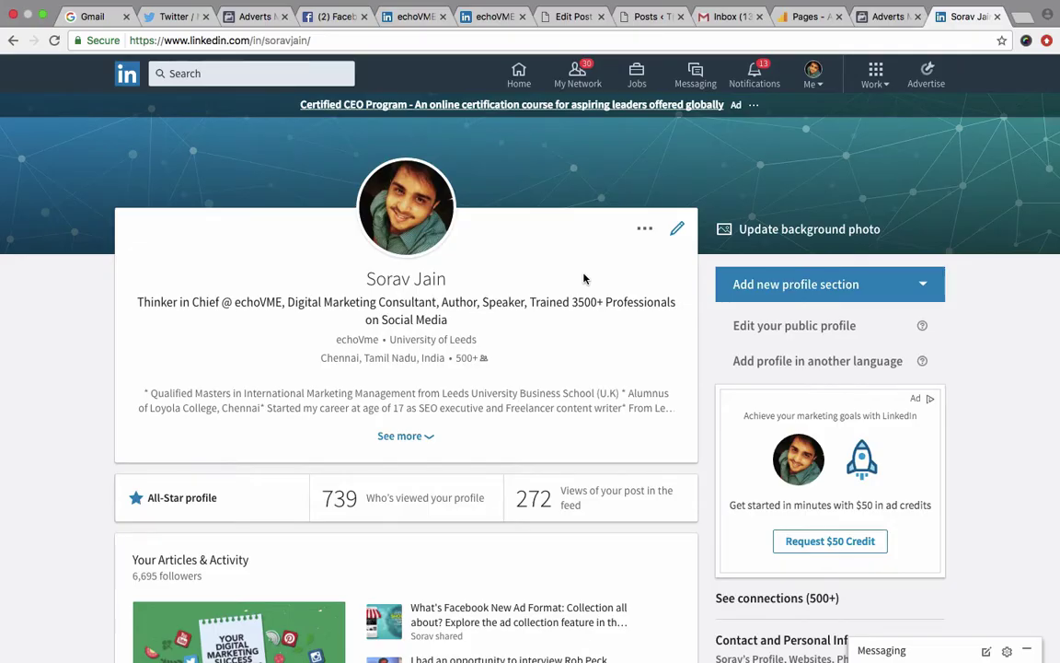
- Search for 'echovme' and open the echoVME company page to reach Company Page setup
click(197, 81)
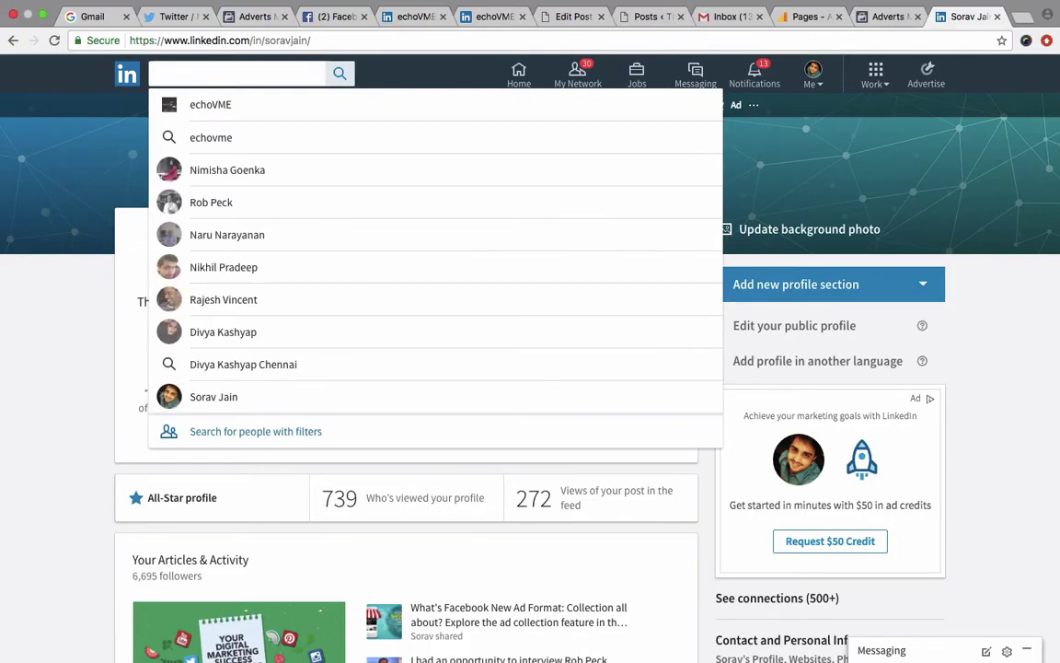
text(echovme)
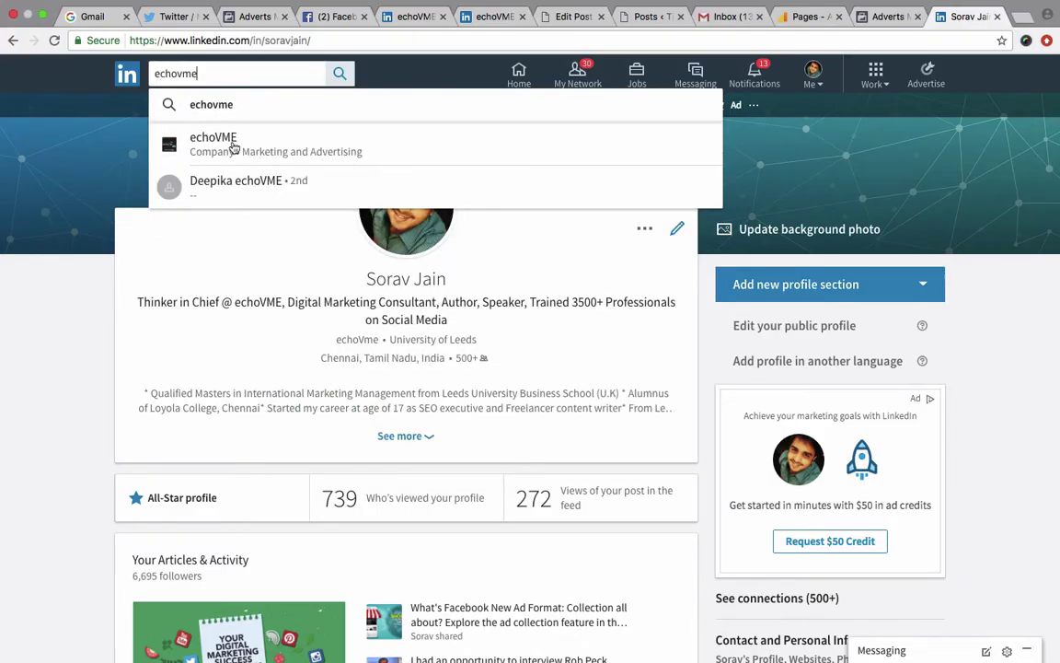
click(204, 133)
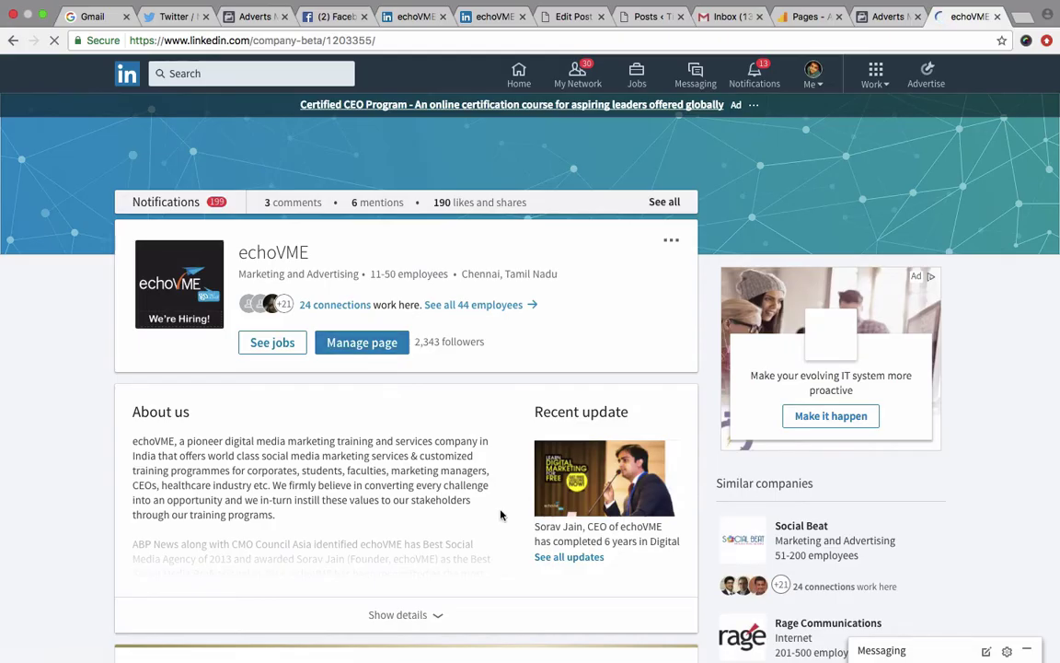
scroll(500, 511, down, 5)
scroll(500, 515, up, 5)
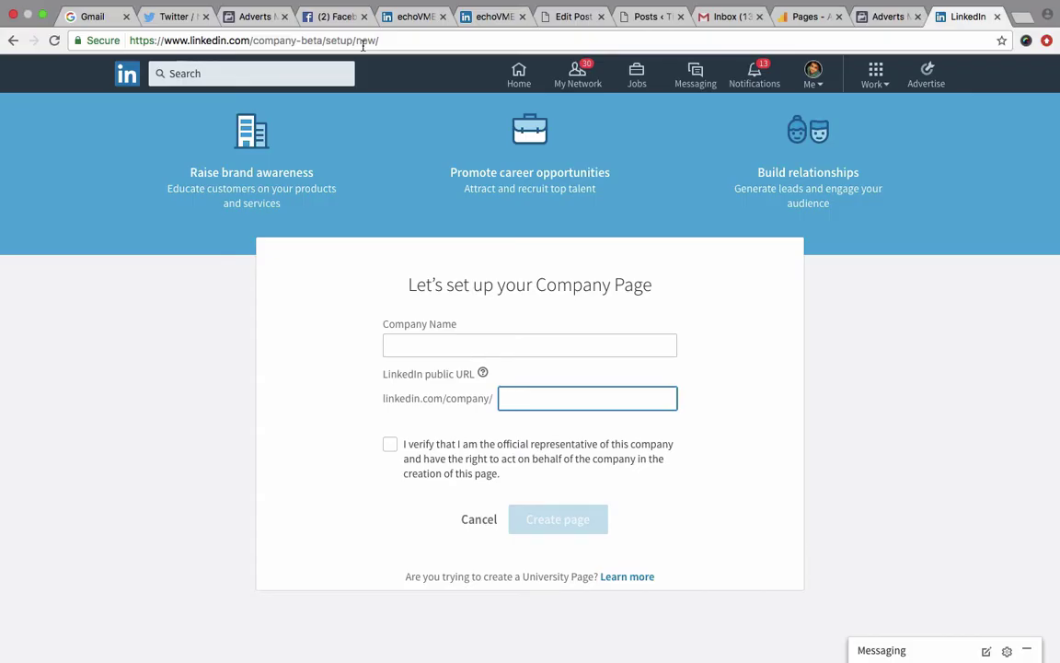
- Read the explanation of what the Company Page public URL is used for
click(482, 371)
click(640, 346)
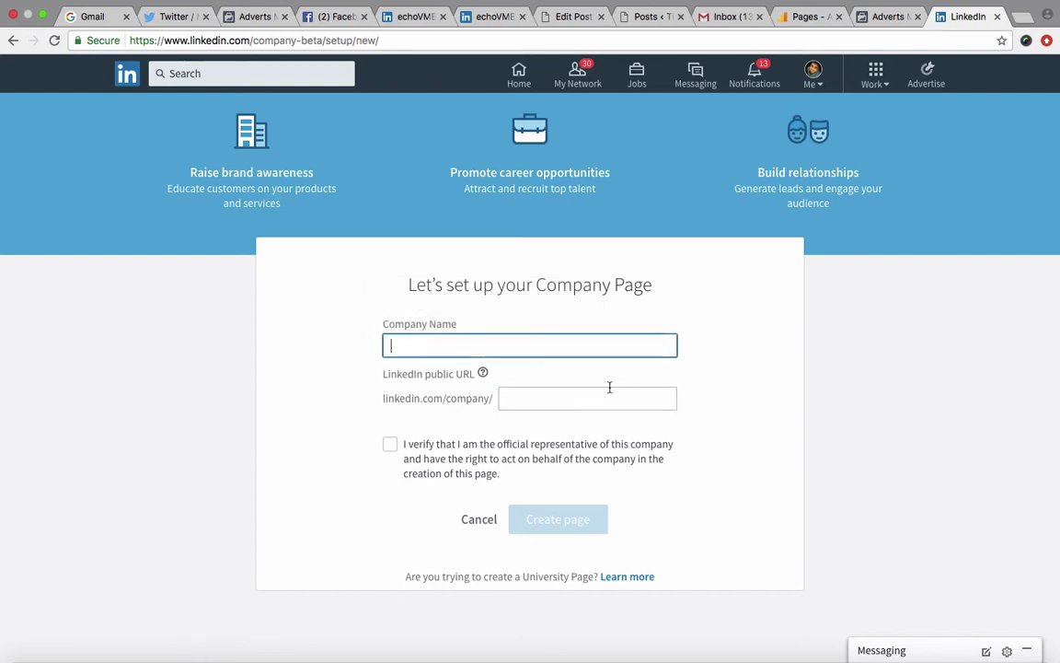
click(582, 399)
click(482, 372)
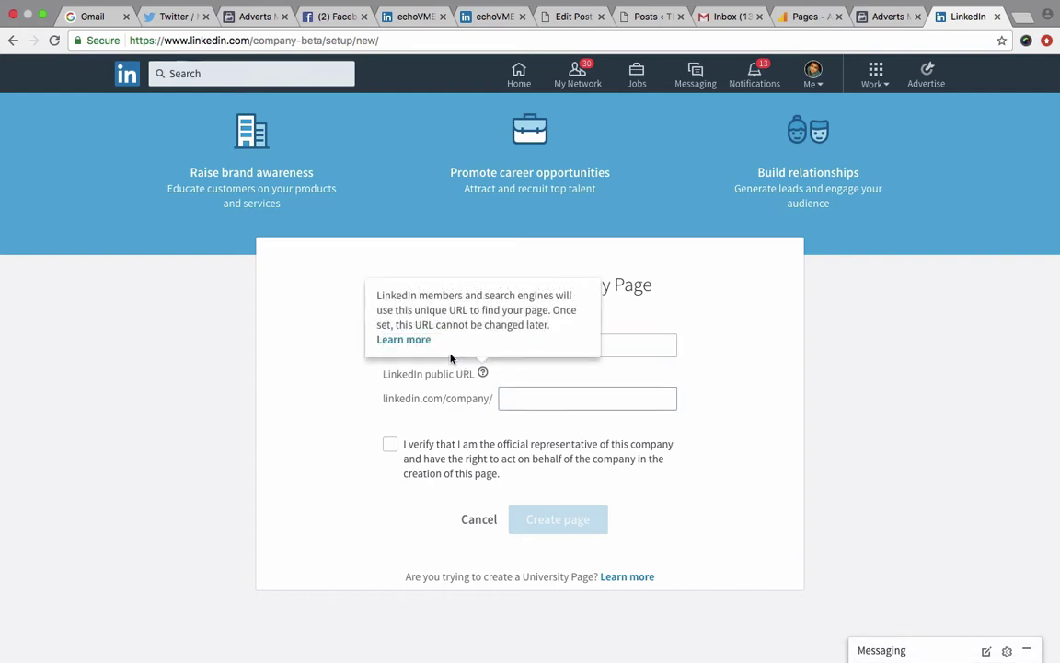
- Enter 'echovme' as Company Name and public URL, and tick the official-representative verification
click(653, 352)
text(echovme)
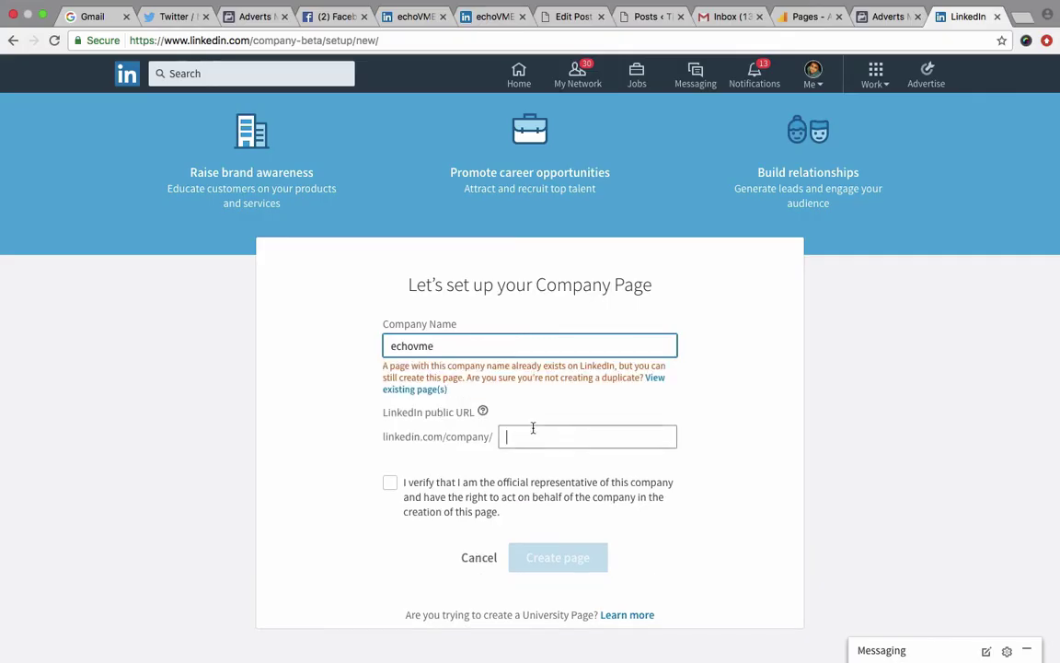
click(535, 434)
text(echovme)
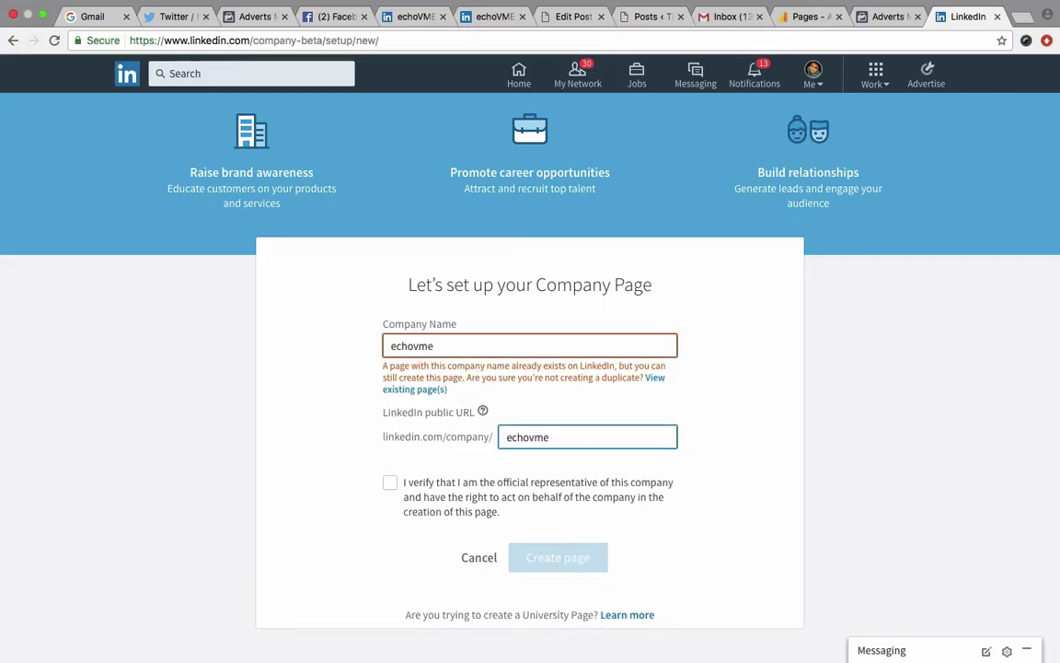
click(390, 483)
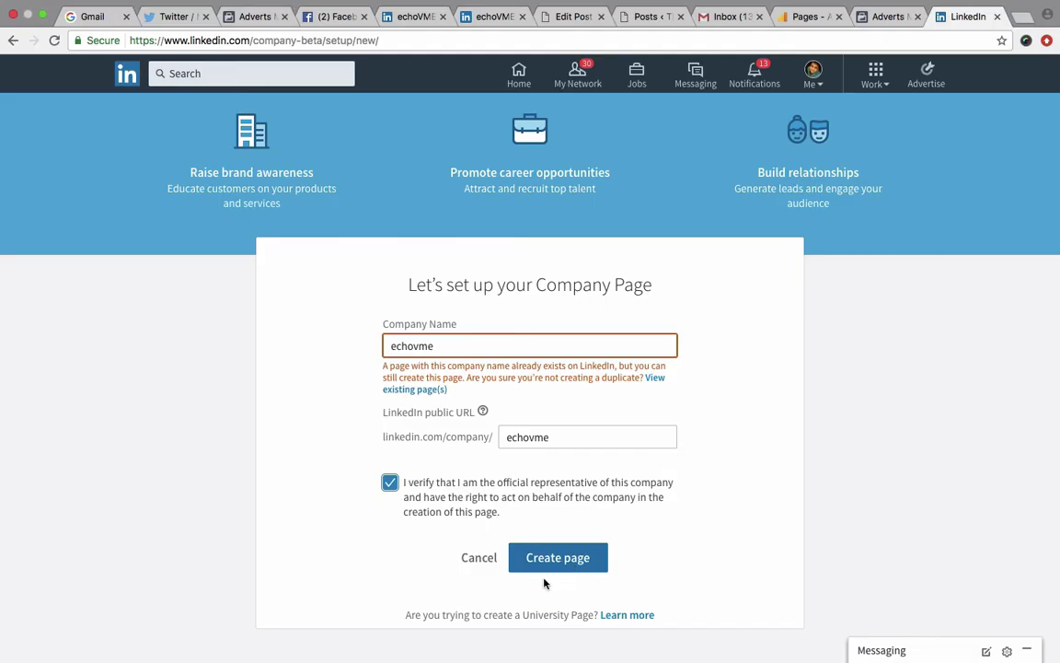
click(448, 42)
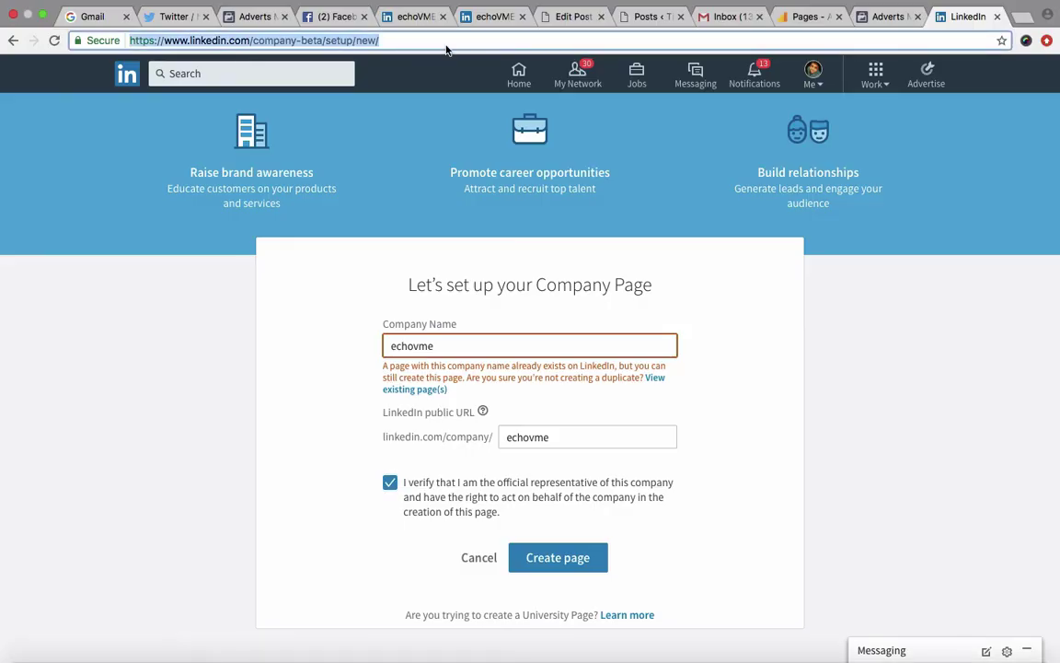
- Go to linkedin.com/ads and open the Sponsored Content page from the Advertising menu
text(linked)
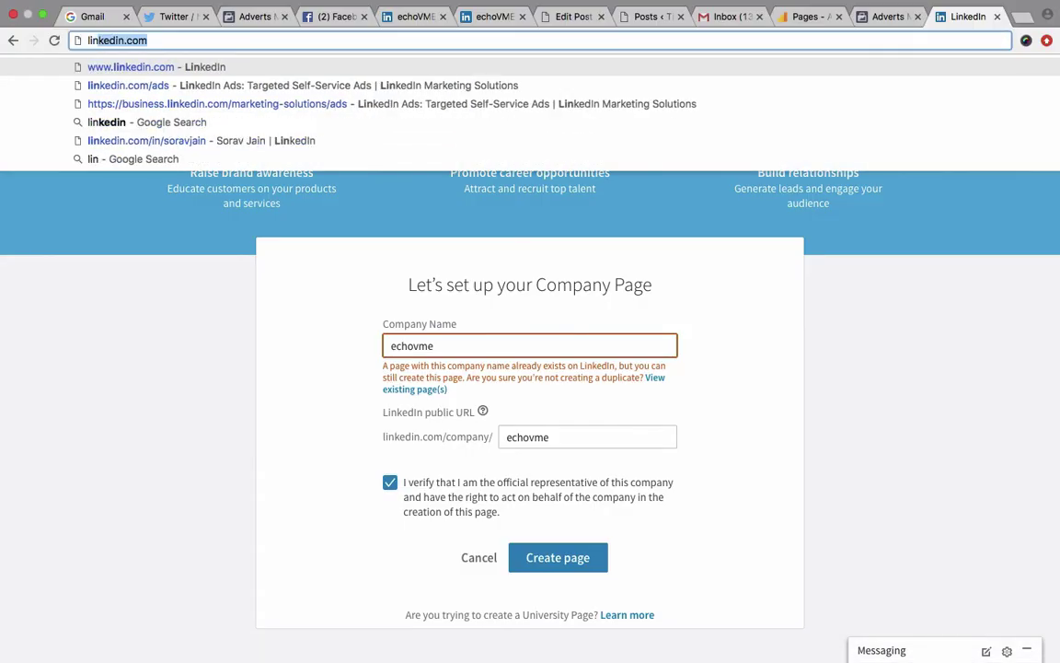
text(in.com/a)
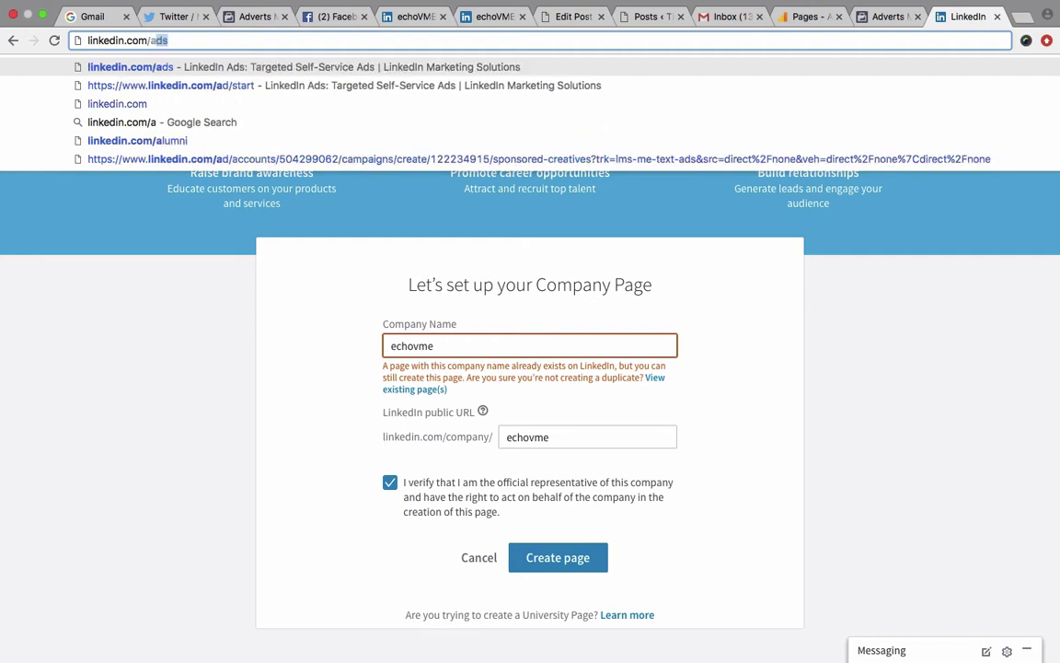
text(ds)
key(Return)
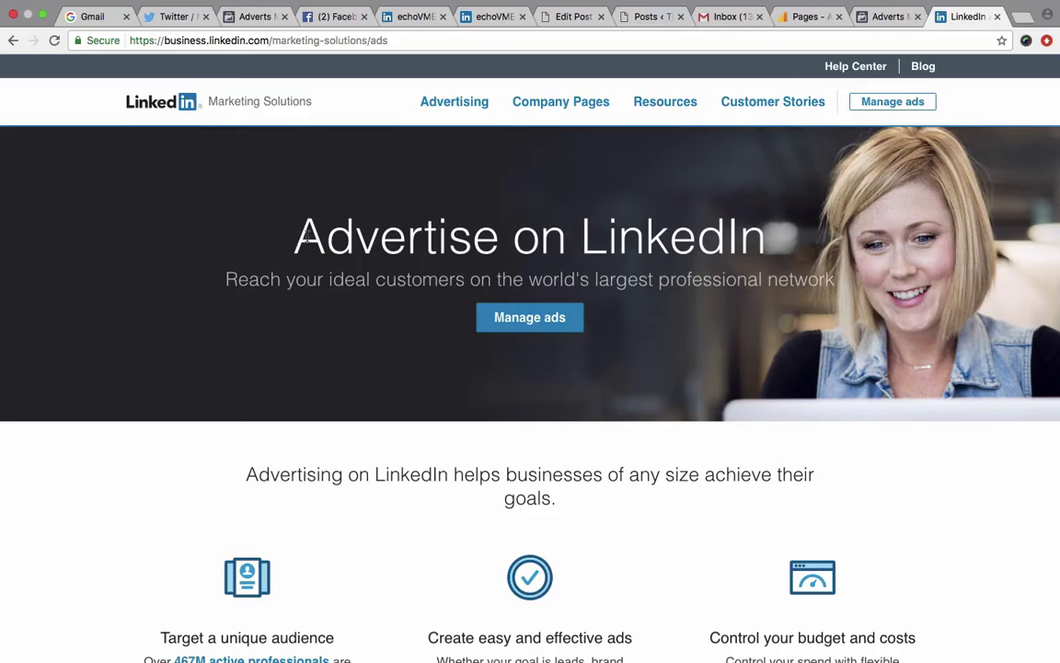
scroll(327, 425, down, 10)
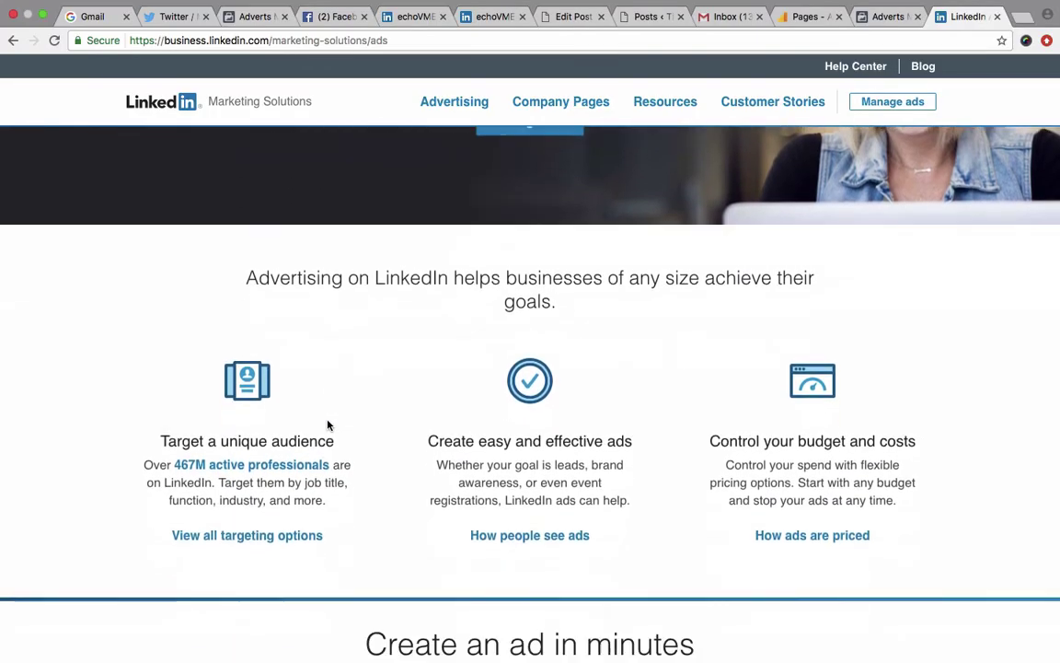
scroll(327, 426, down, 5)
scroll(328, 424, up, 8)
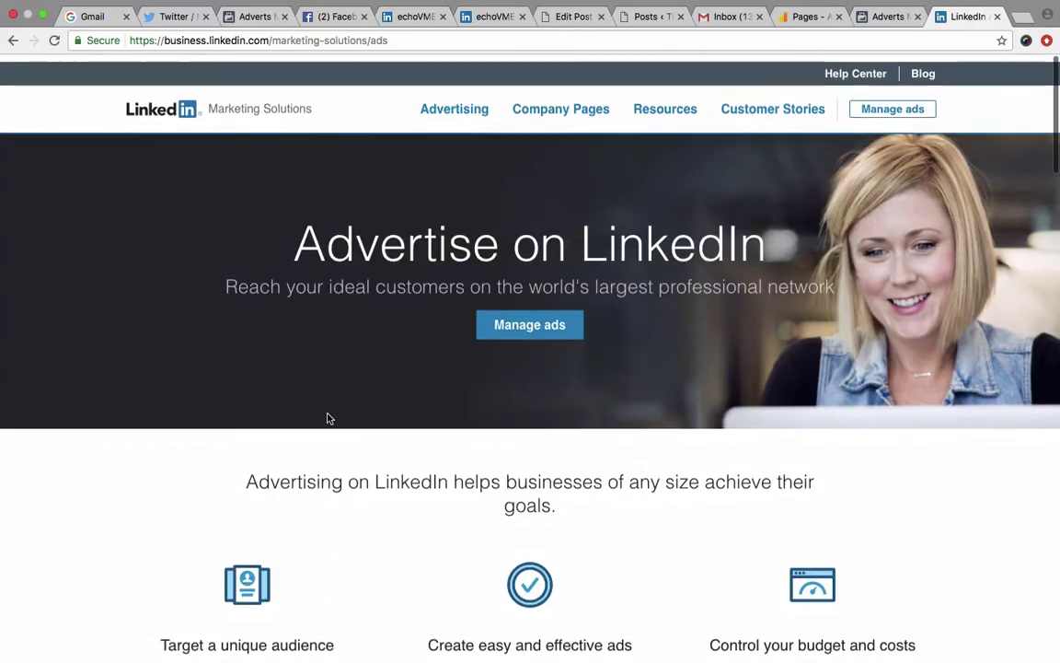
mouse_move(419, 127)
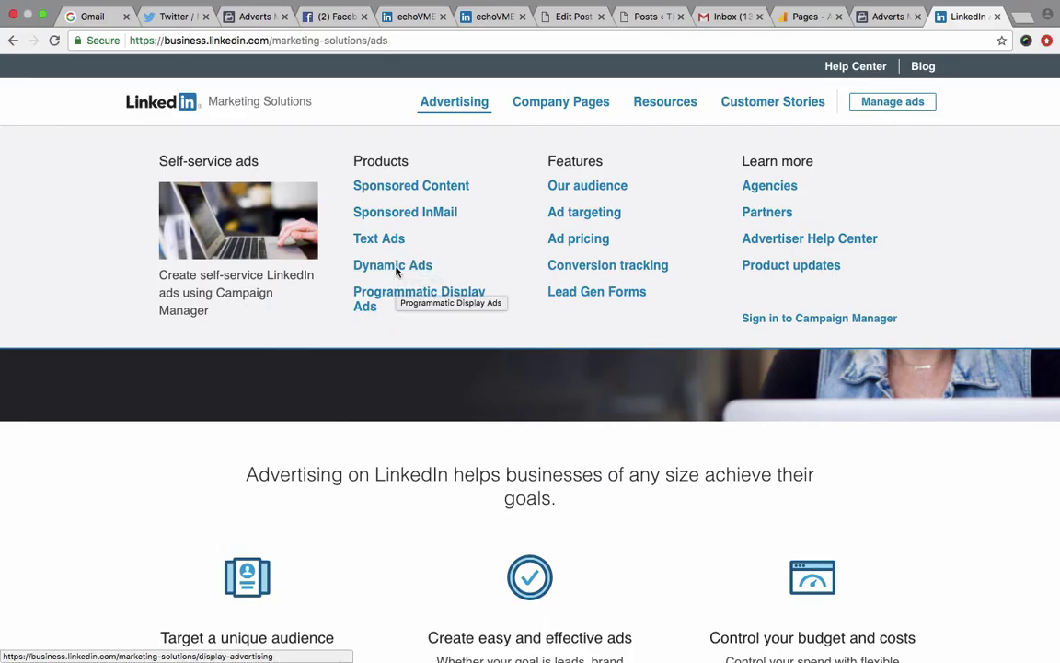
click(415, 196)
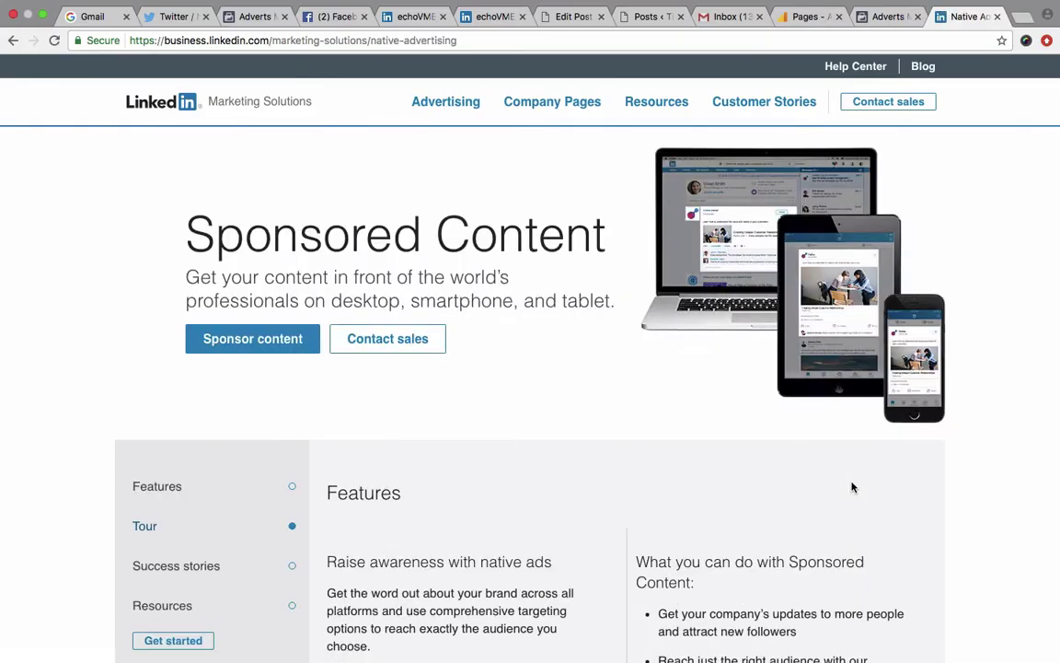
- Browse the Sponsored Content and Sponsored InMail pages, then open Text Ads from the Advertising menu
scroll(852, 486, down, 2)
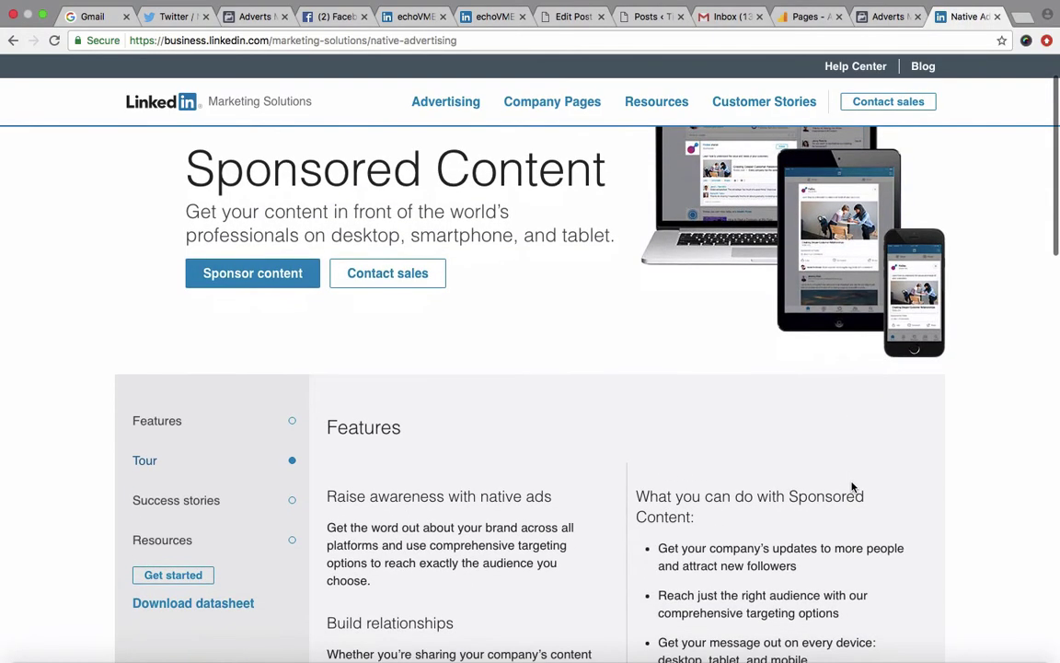
scroll(852, 487, up, 1)
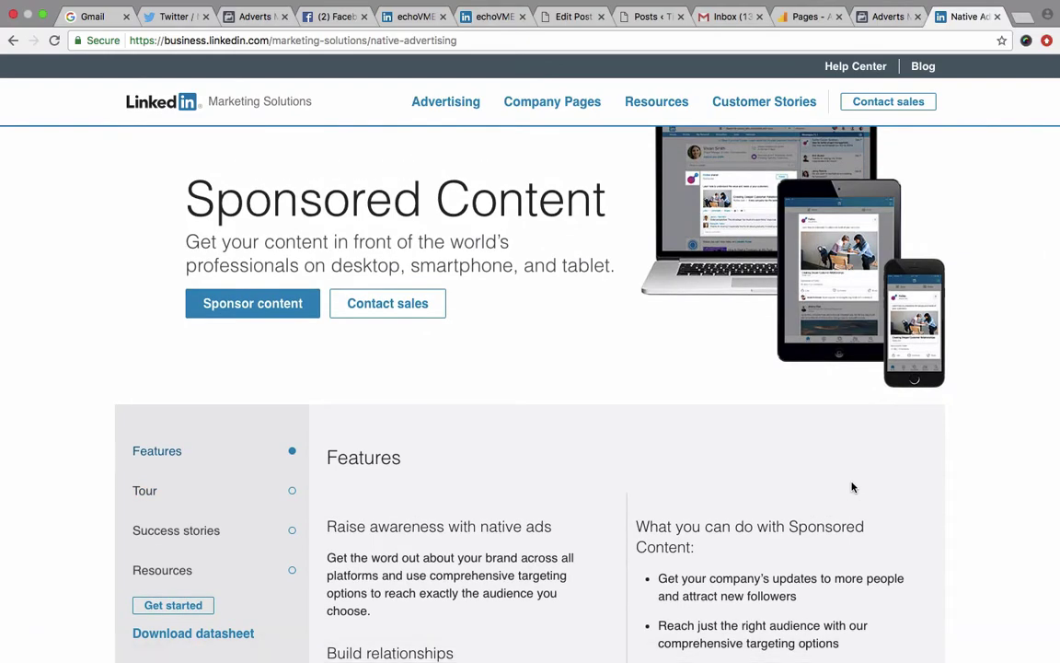
scroll(852, 487, down, 10)
scroll(852, 486, up, 10)
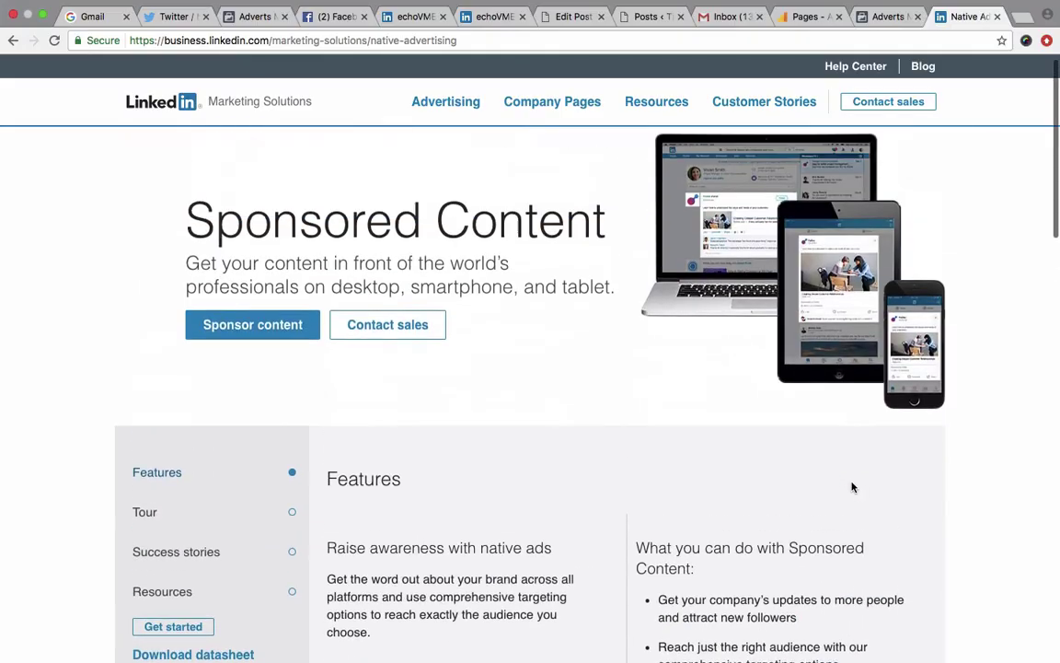
ctrl+scroll(852, 486, up, 5)
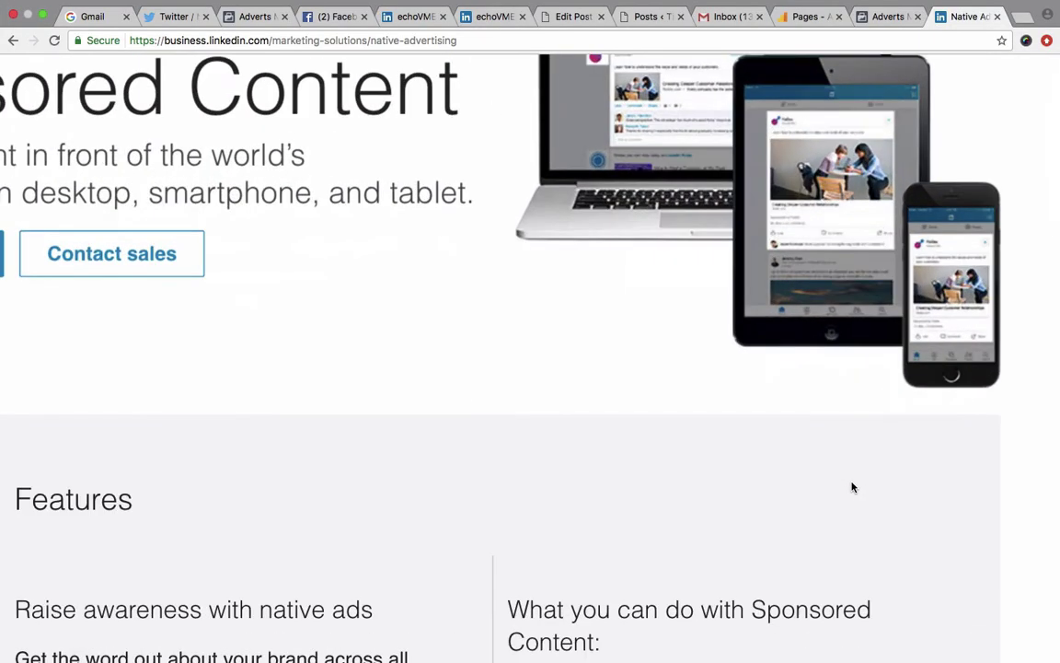
scroll(852, 487, up, 5)
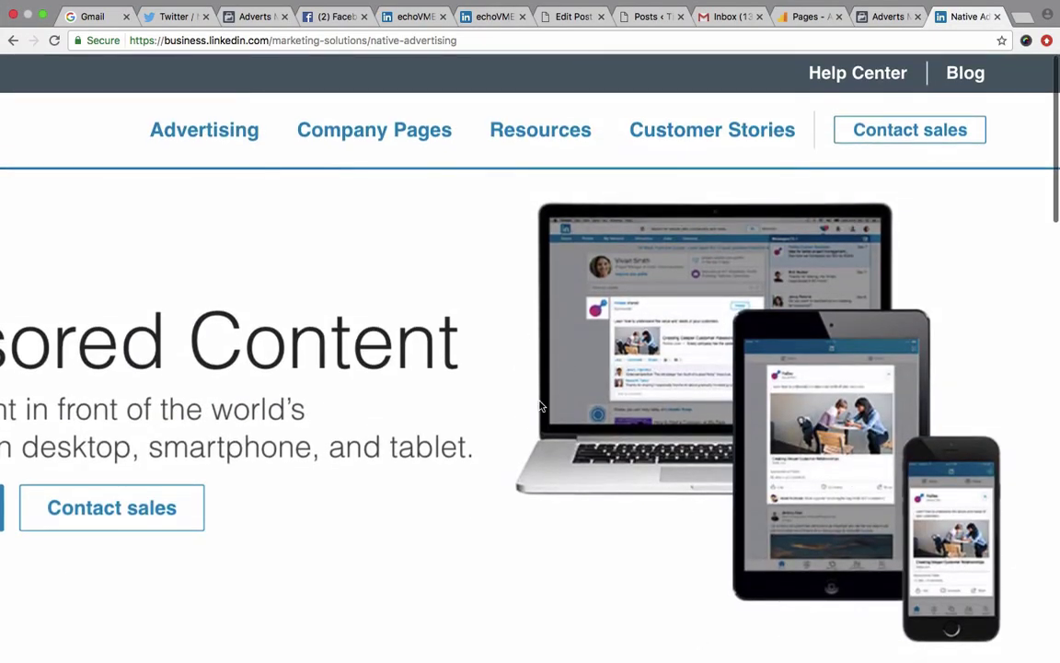
scroll(540, 407, left, 2)
scroll(539, 407, right, 5)
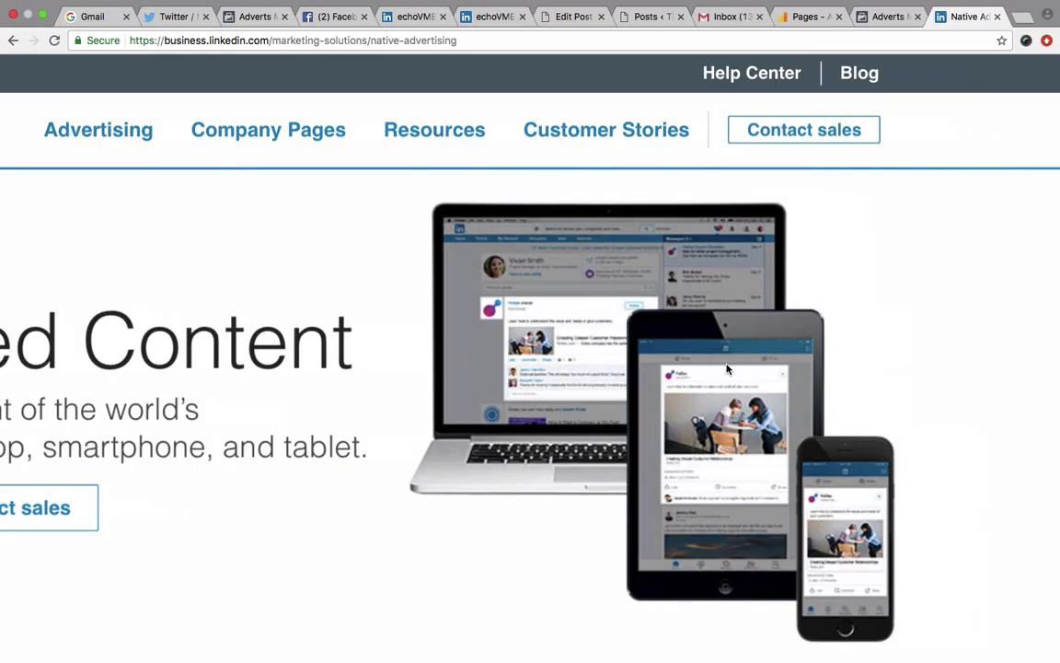
scroll(726, 368, down, 5)
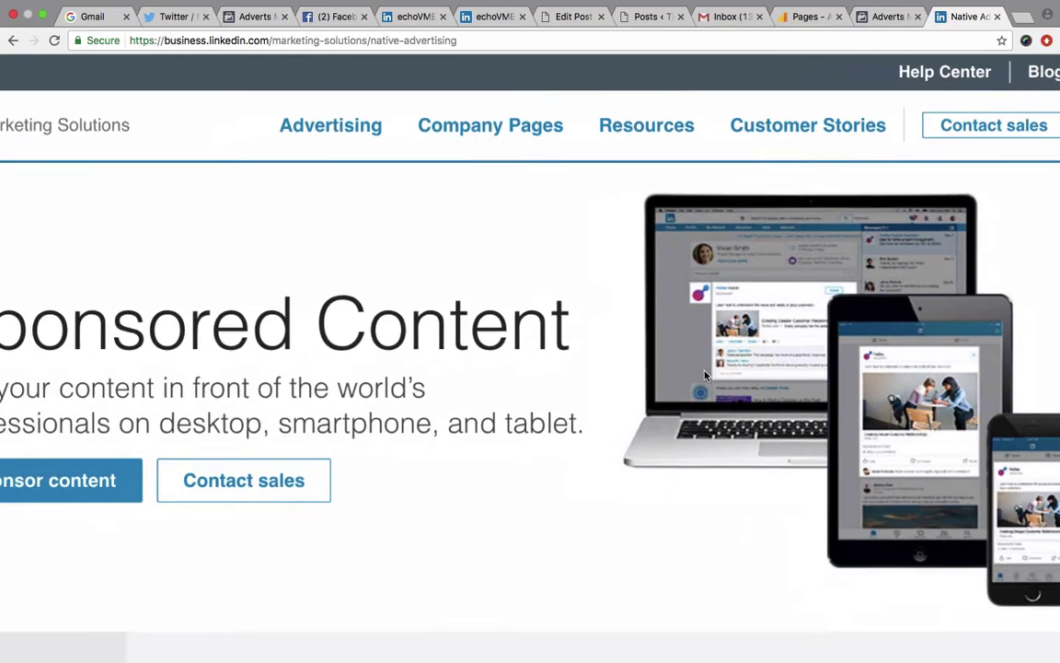
scroll(705, 374, down, 3)
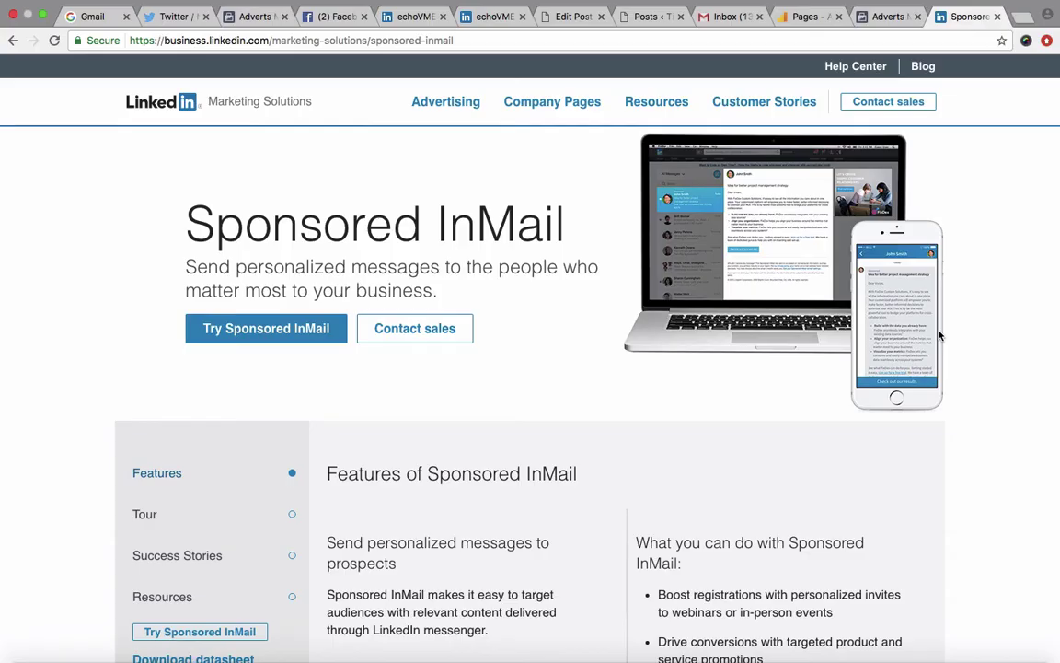
mouse_move(445, 99)
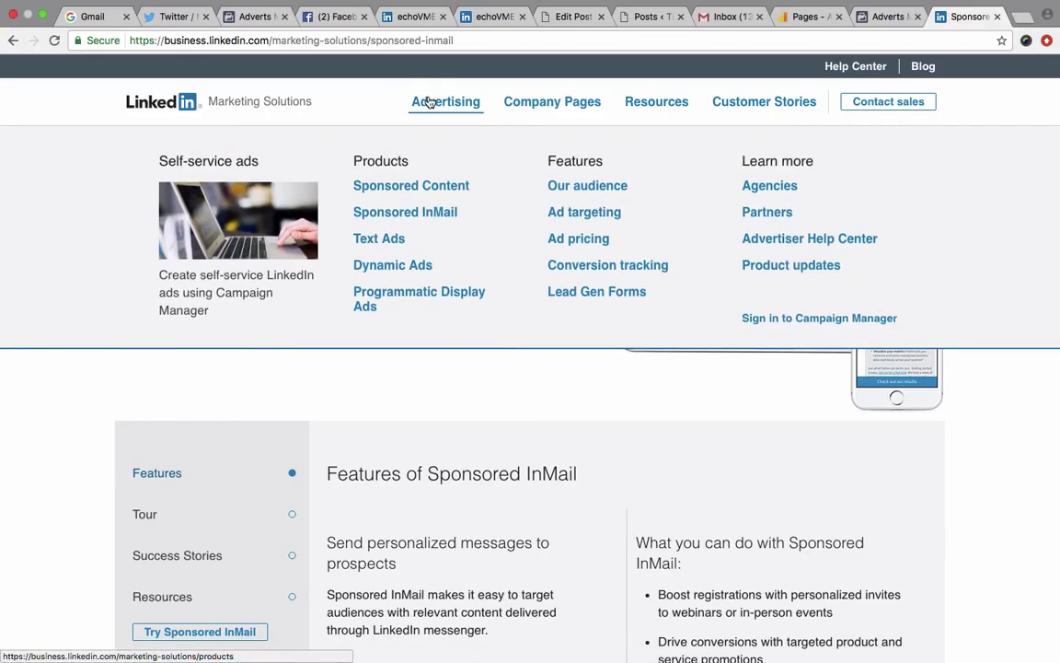
click(387, 239)
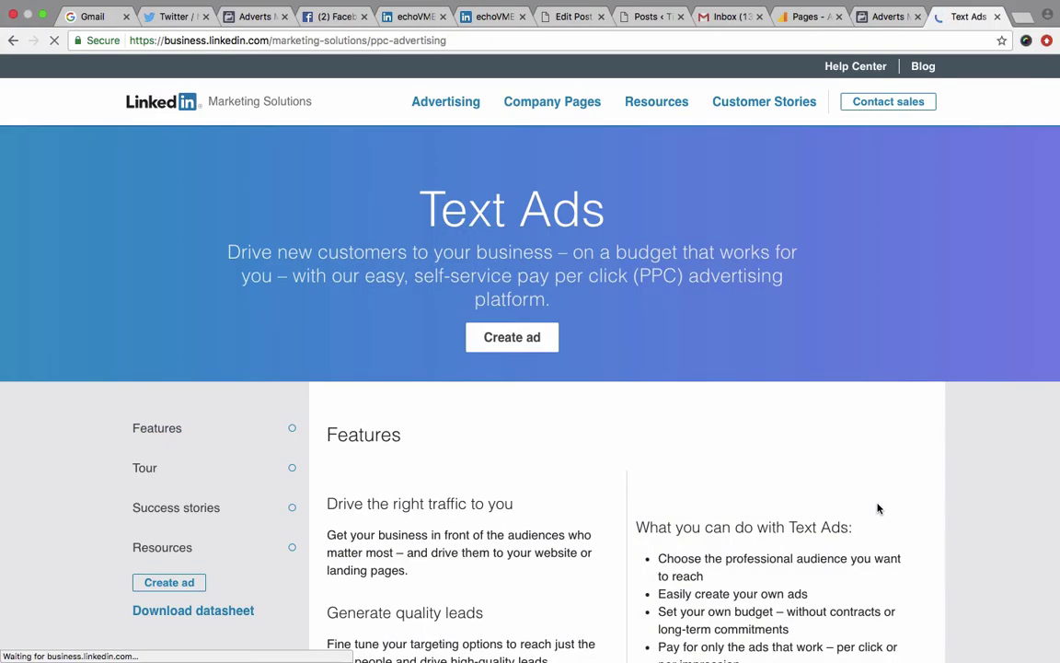
- Skim the Text Ads page, then open linkedin.com/feed in a new tab
scroll(877, 509, down, 1)
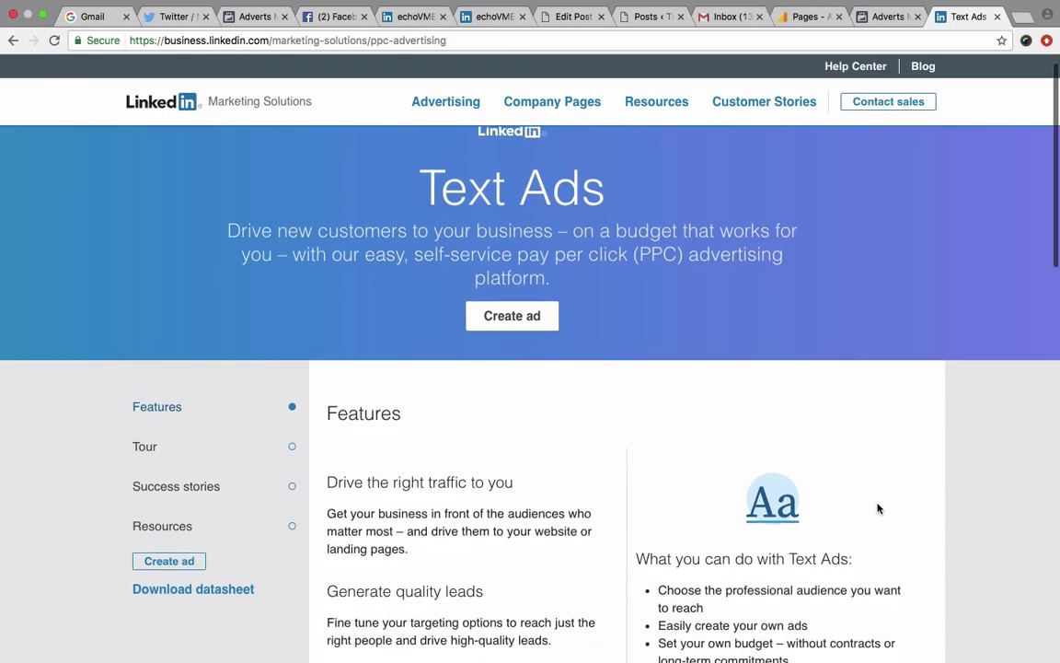
scroll(877, 506, up, 1)
scroll(877, 504, down, 1)
scroll(877, 500, up, 2)
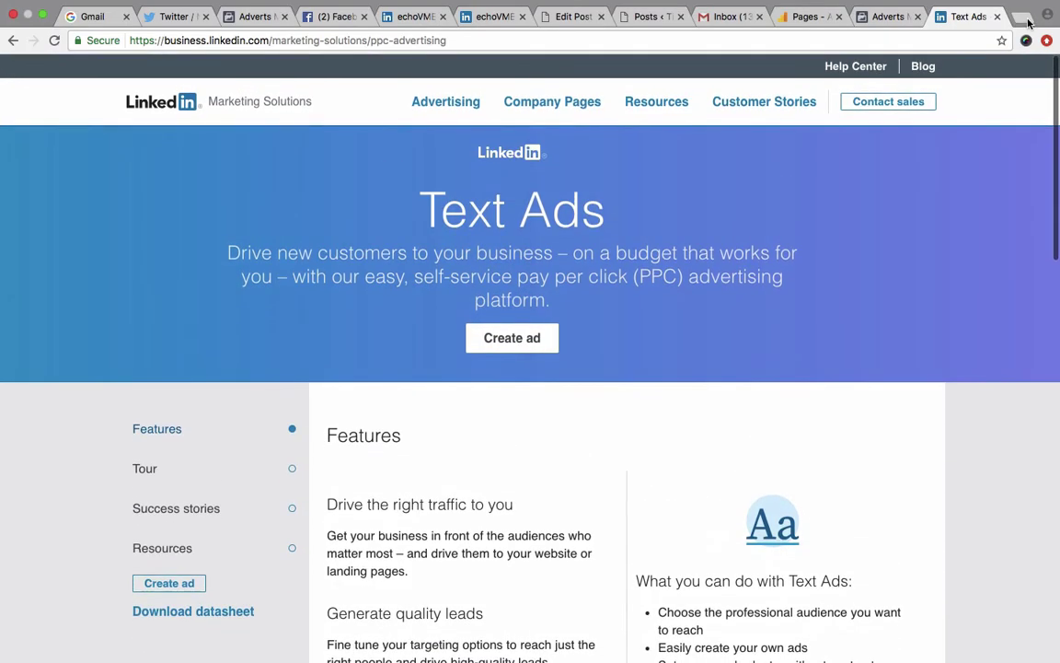
key(super+t)
text(li)
key(Return)
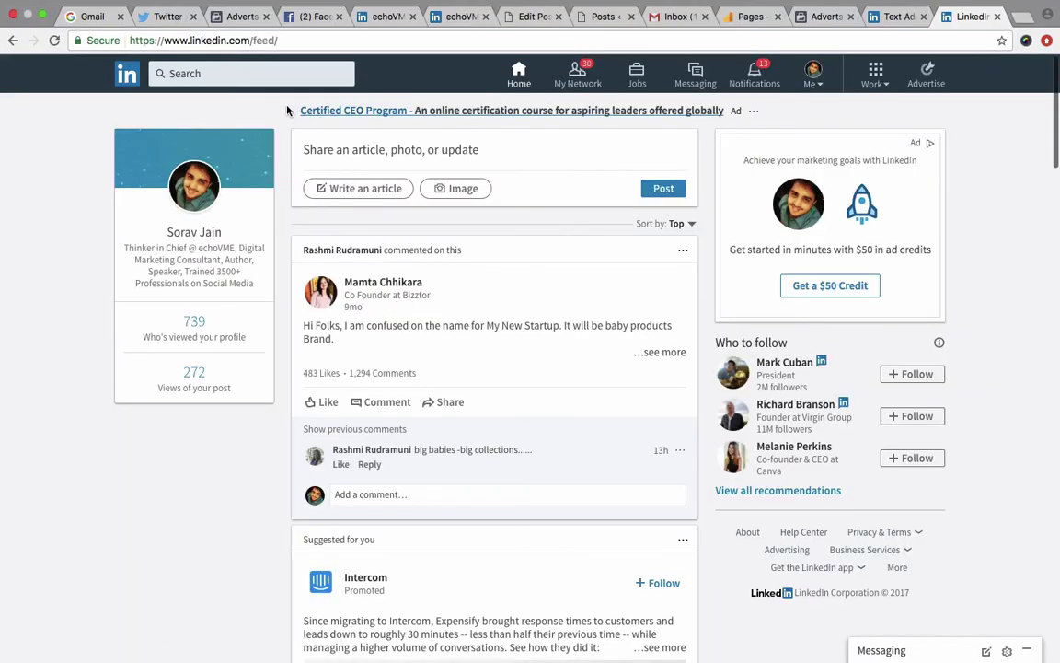
- Highlight the Certified CEO Program ad headline on the feed, then return to the Text Ads tab
drag(262, 104, 738, 111)
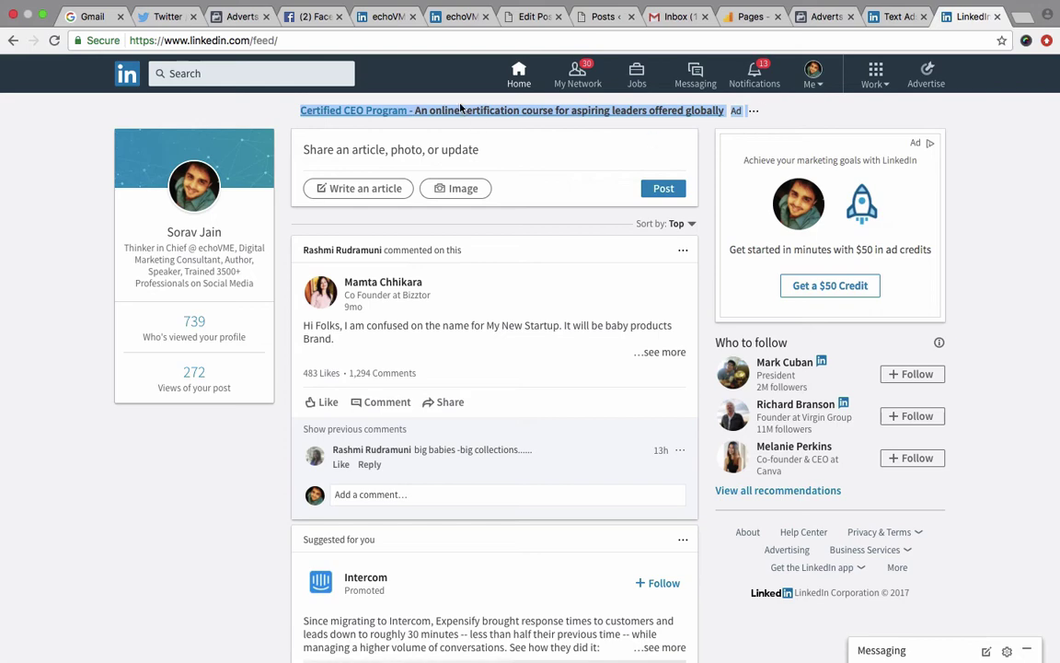
scroll(791, 387, down, 1)
scroll(812, 400, down, 5)
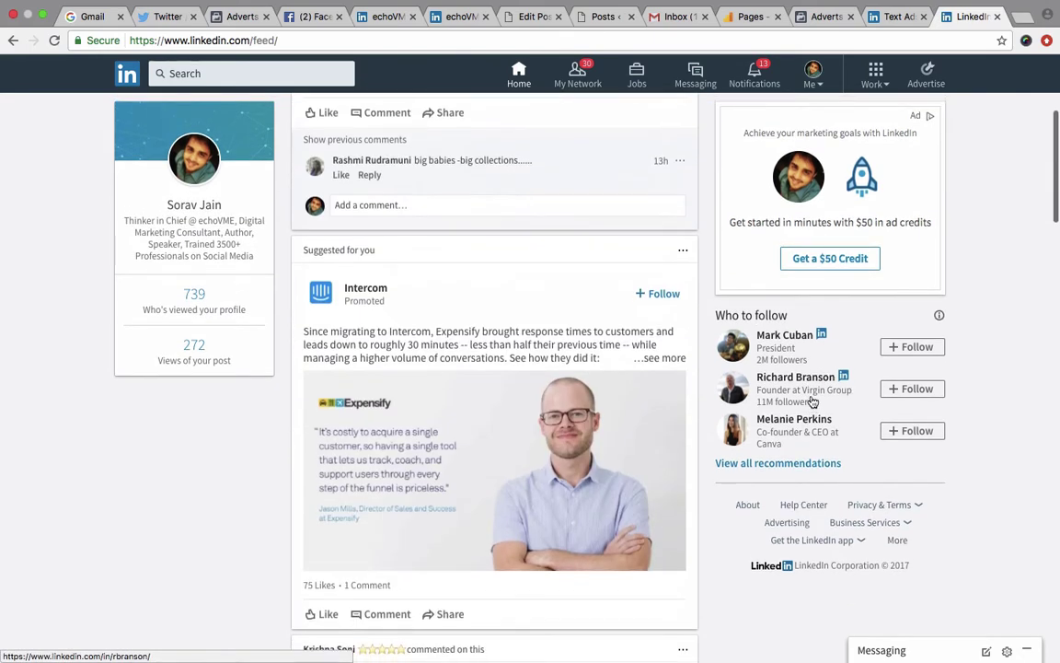
scroll(837, 442, up, 1)
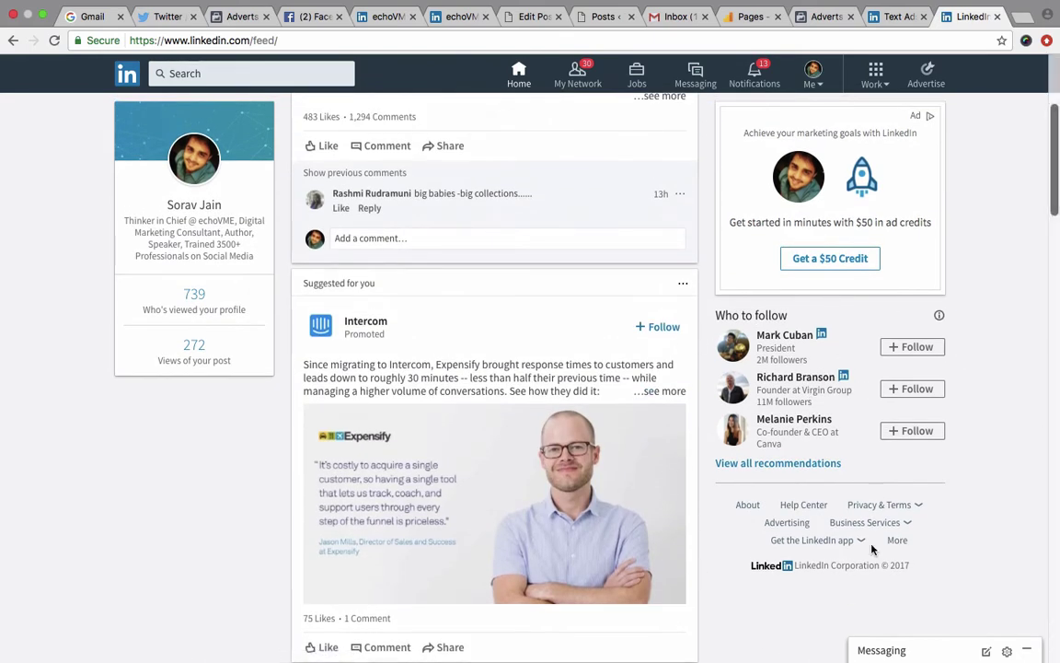
scroll(414, 322, up, 6)
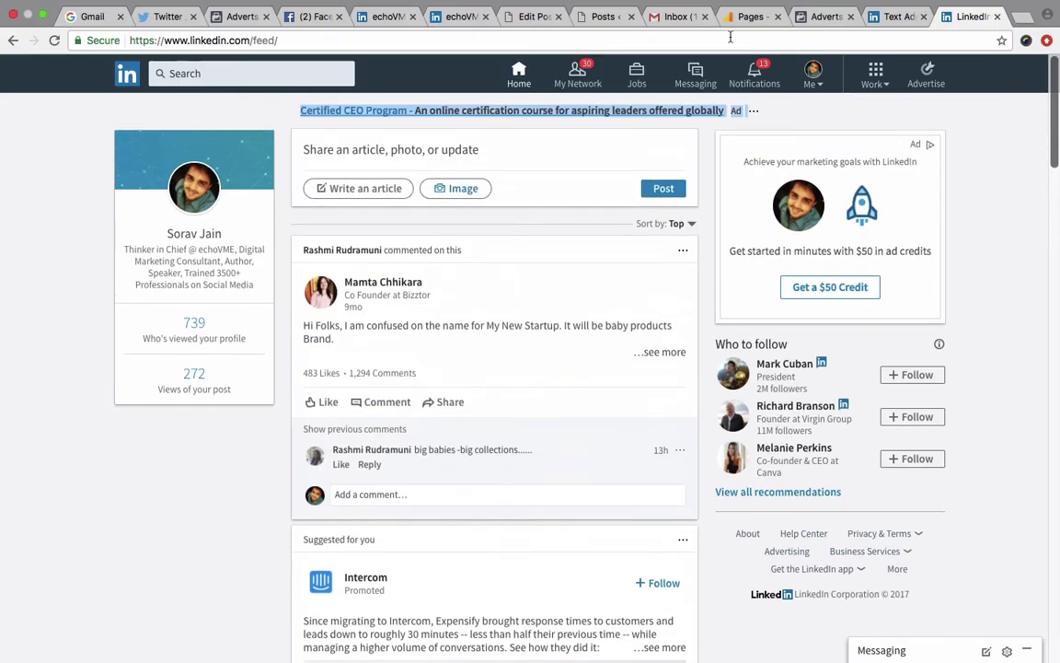
click(878, 20)
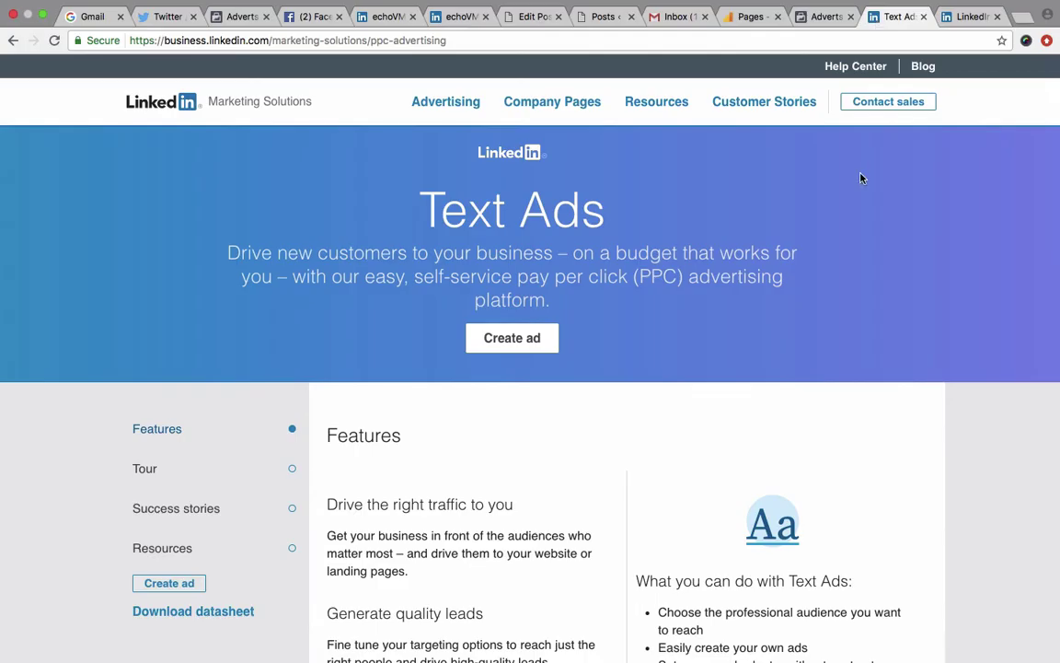
- Check the feed tab, return to Text Ads, and bring up the Advertising products menu
scroll(861, 178, down, 10)
scroll(861, 178, up, 5)
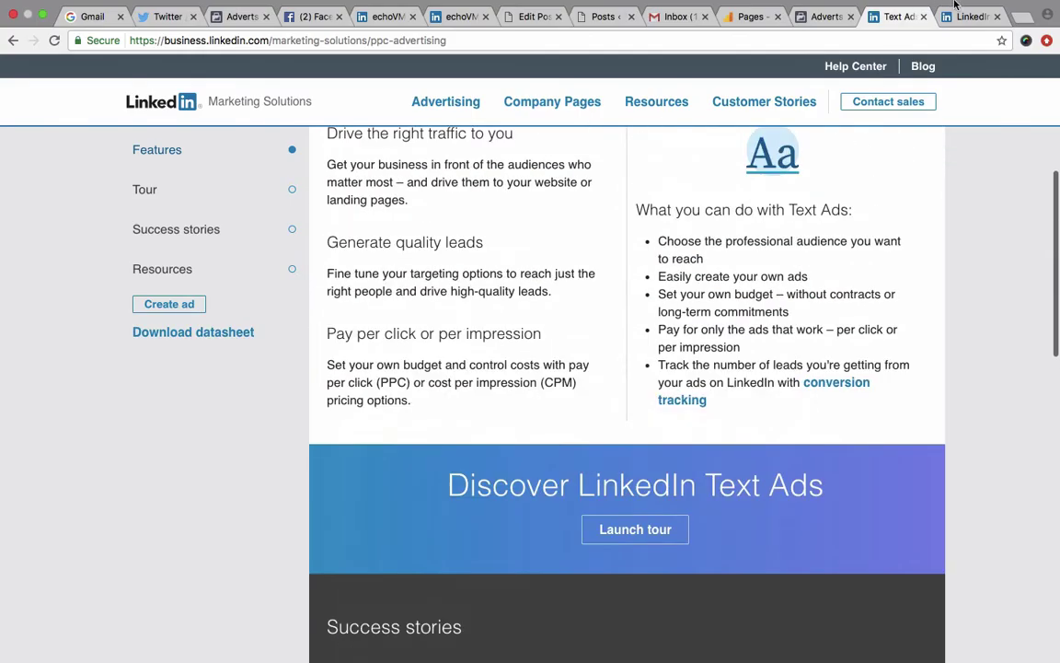
click(960, 21)
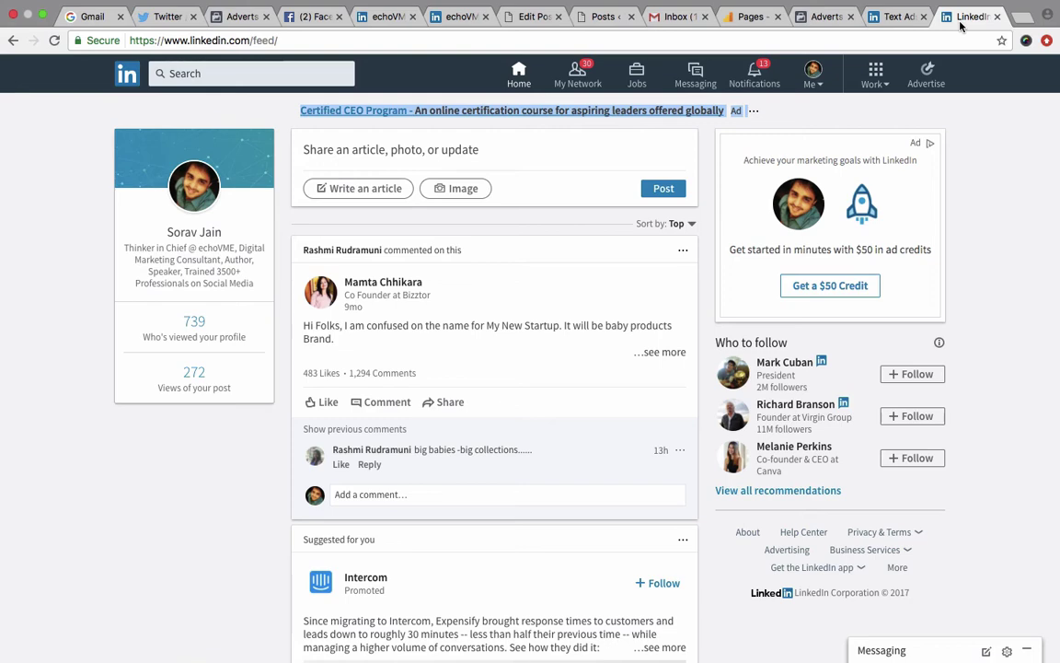
click(892, 19)
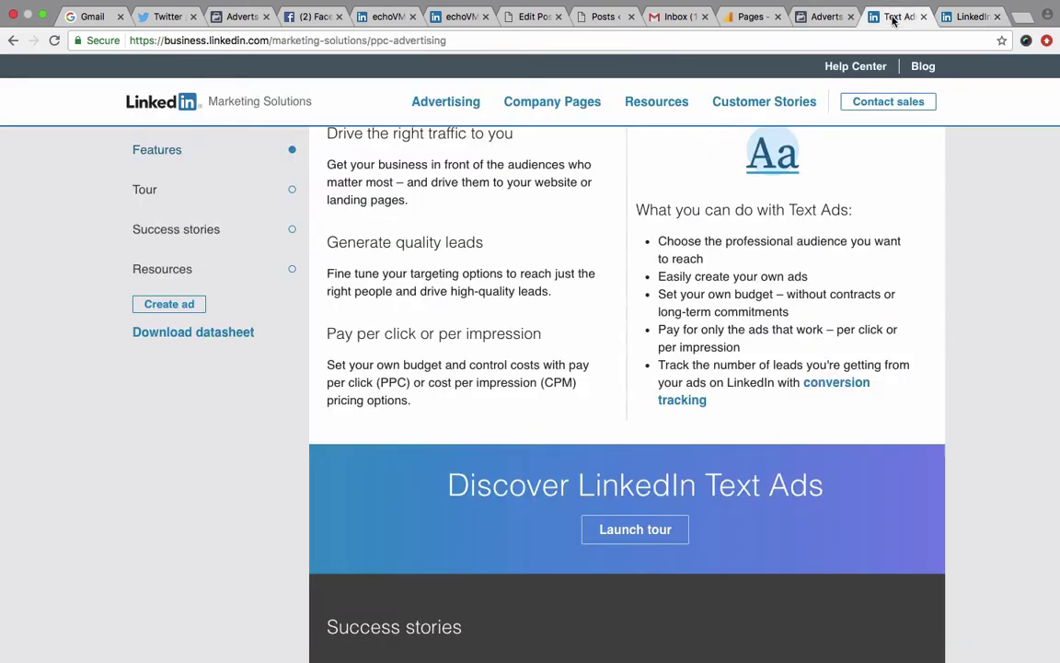
mouse_move(442, 111)
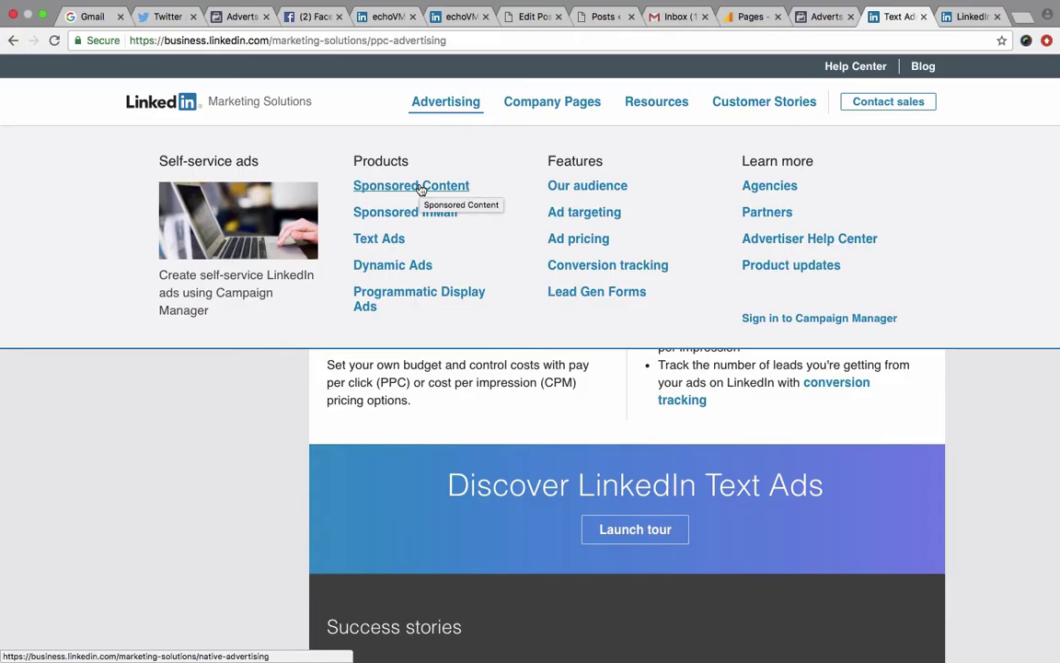
- Open the Dynamic Ads product page, then switch to the LinkedIn home feed tab
click(405, 267)
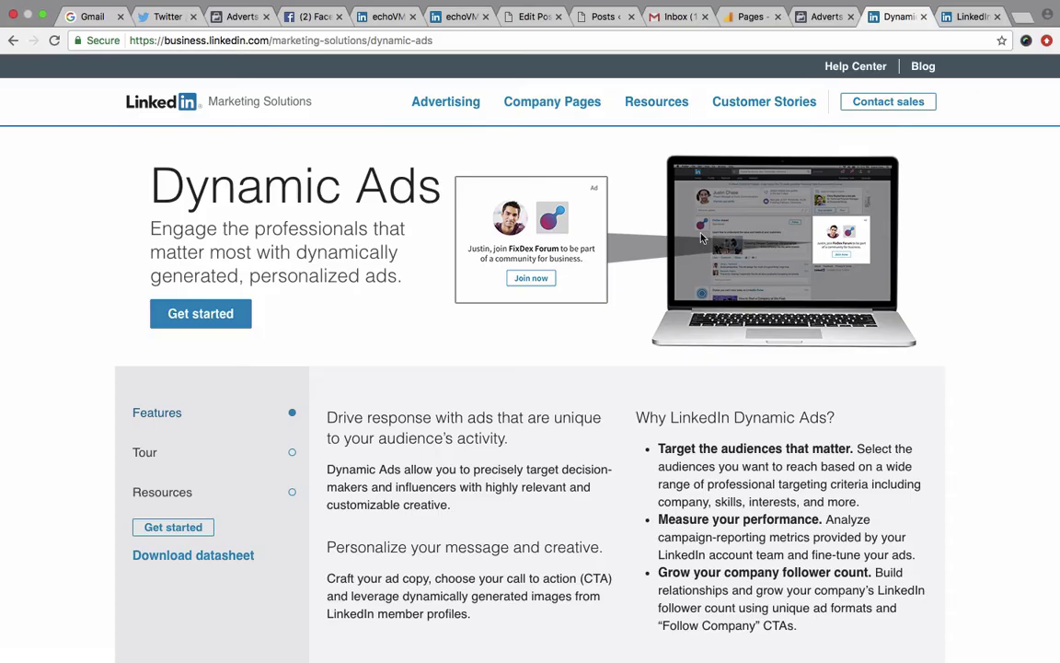
click(964, 23)
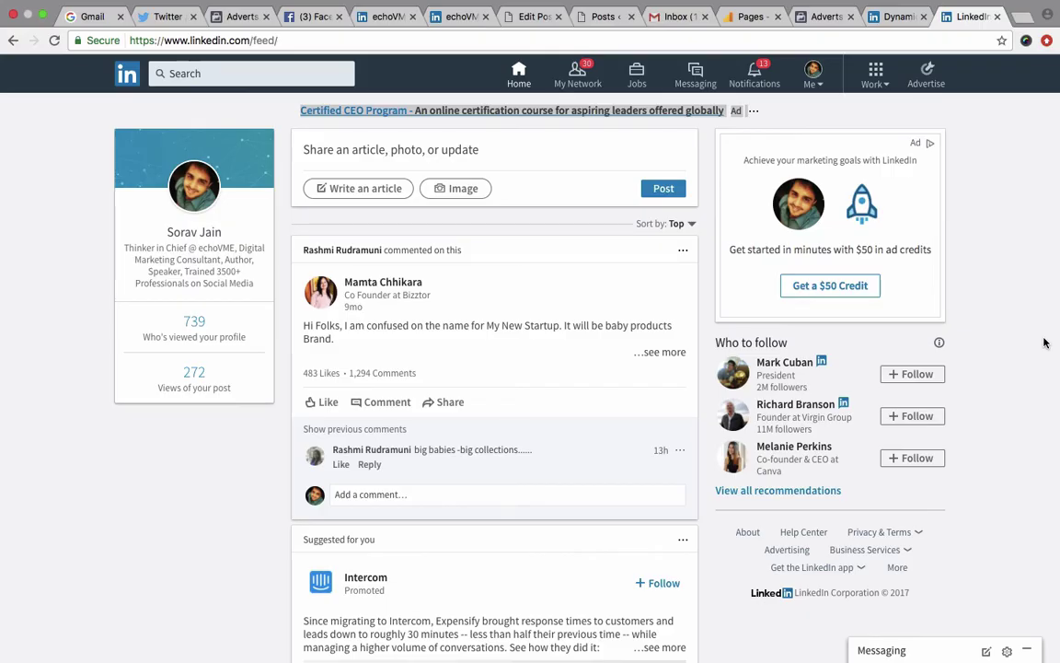
- Revisit the Dynamic Ads tab, then switch to the Campaign Manager ad accounts list
mouse_move(806, 4)
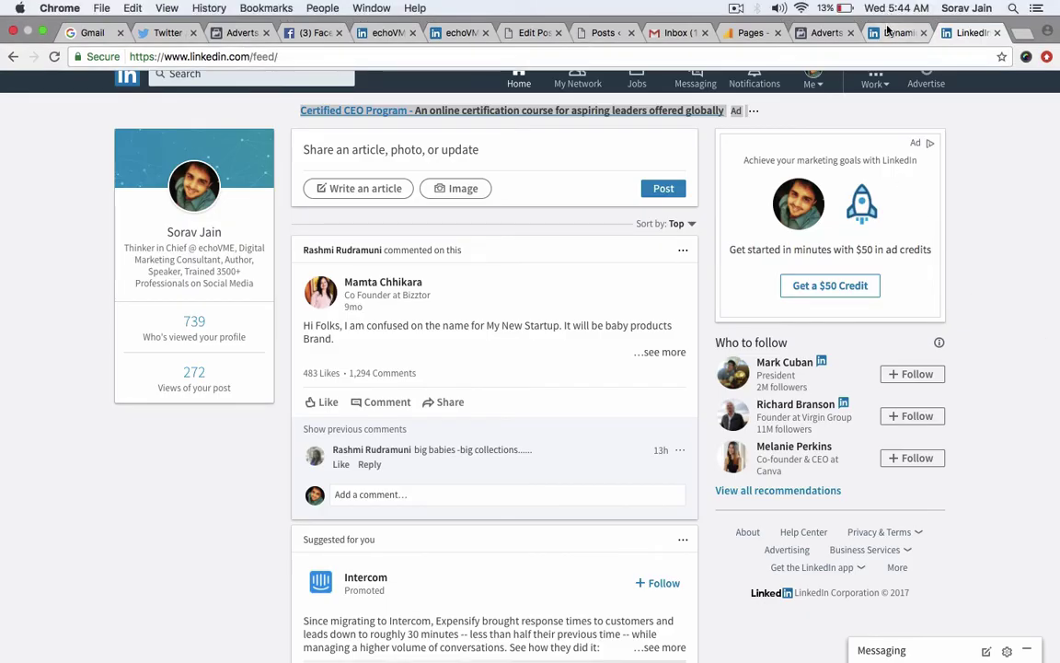
click(889, 32)
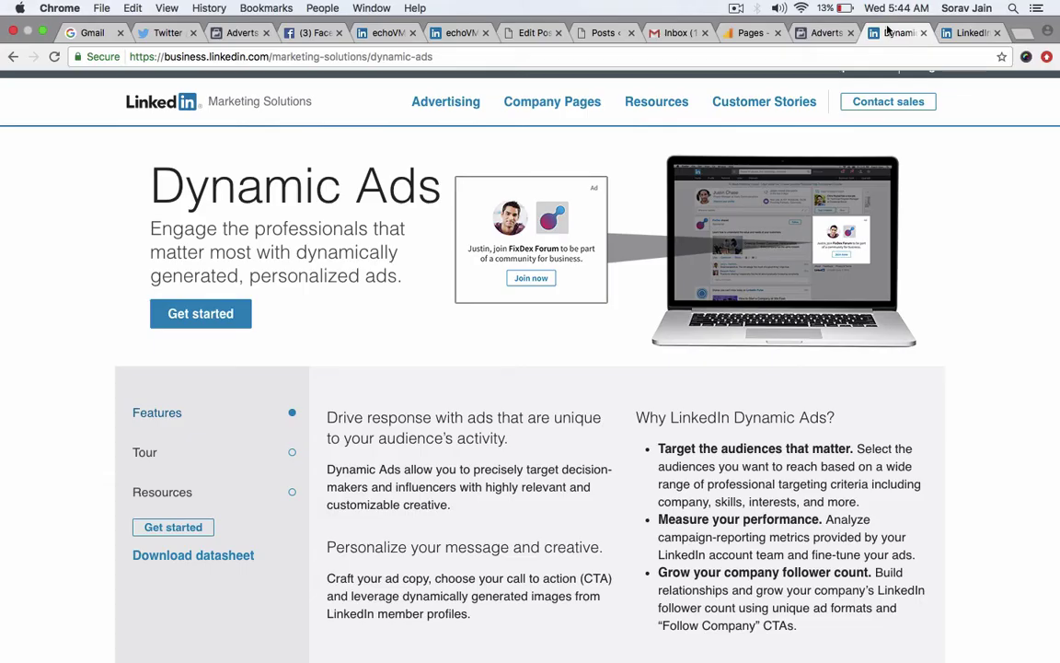
key(ctrl+Tab)
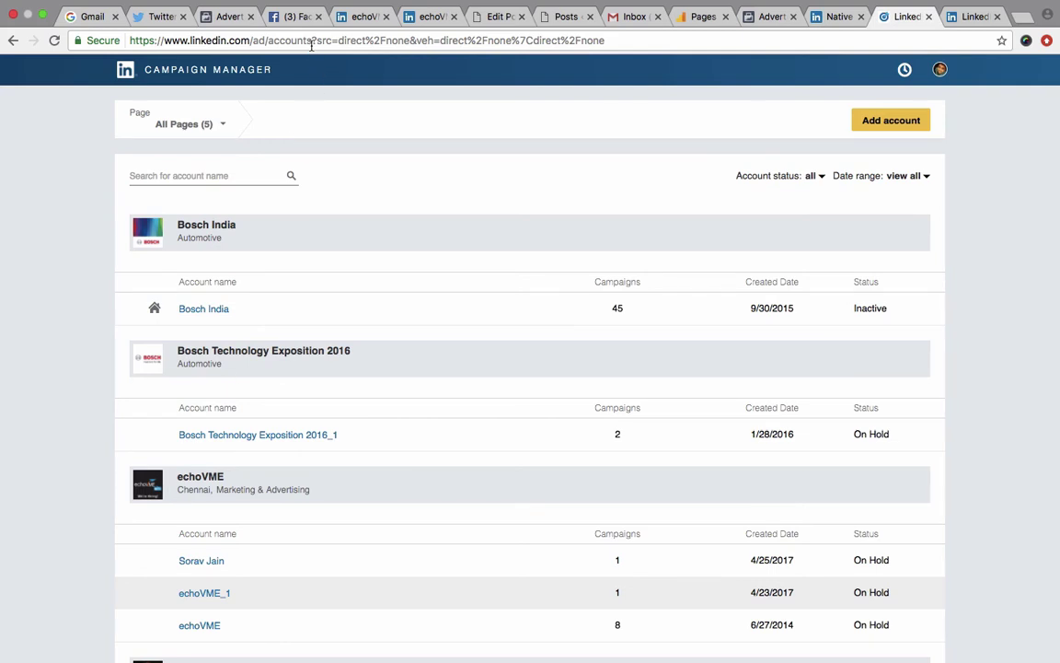
- Reload the echoVME accounts page from a trimmed address, then go to Lead Forms under Tools
drag(312, 45, 606, 42)
key(BackSpace)
key(Return)
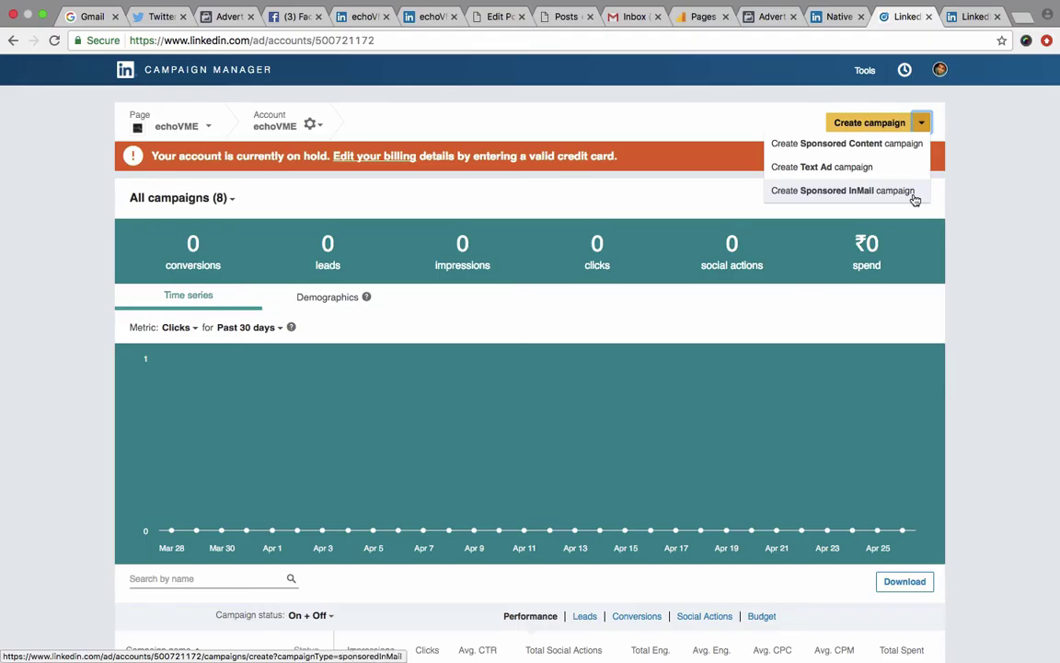
mouse_move(865, 83)
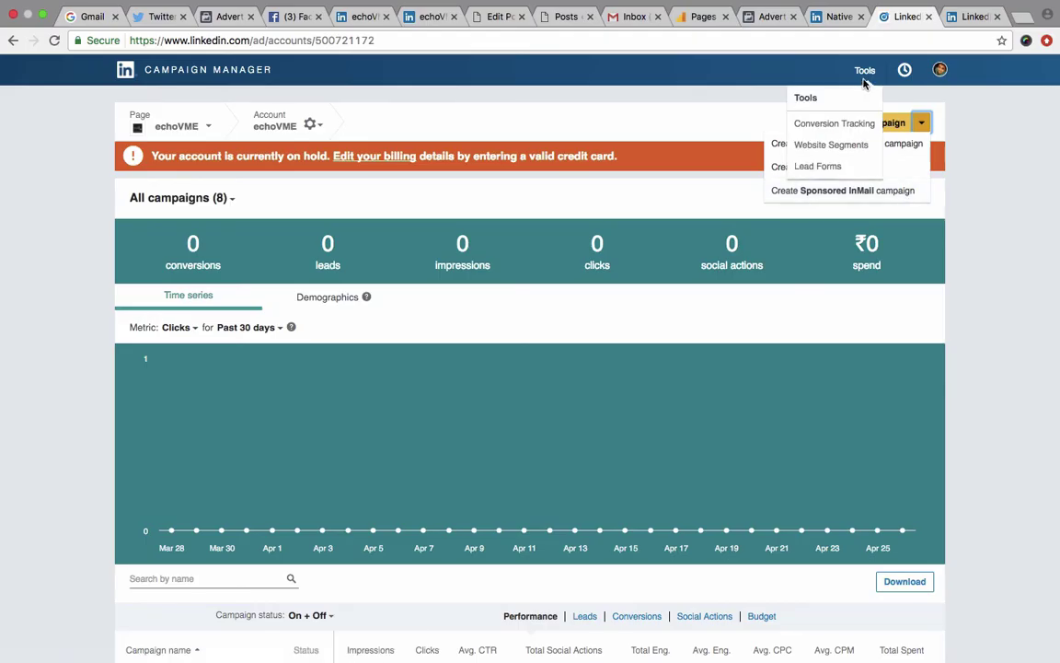
click(838, 165)
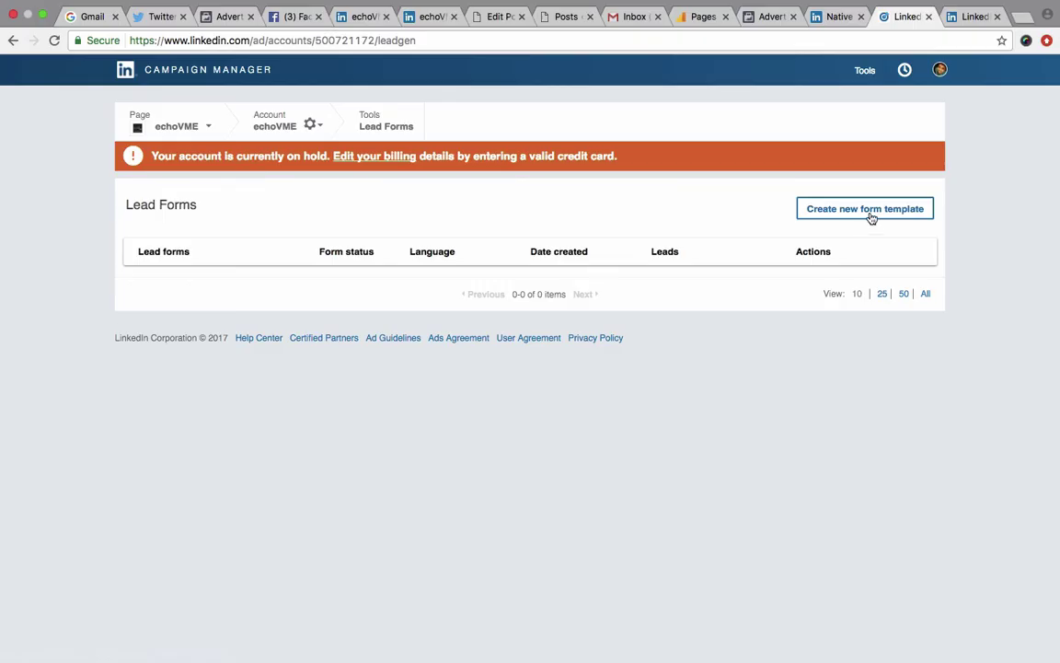
- Start a new lead form template with the headline 'Free Digital Marketing Course'
click(869, 213)
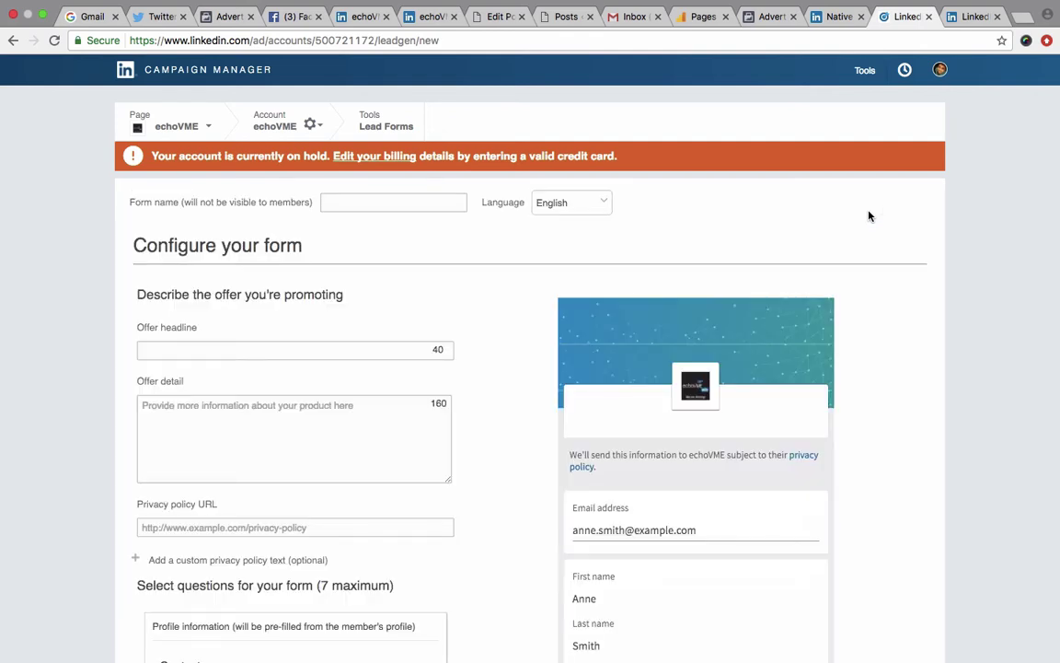
click(313, 349)
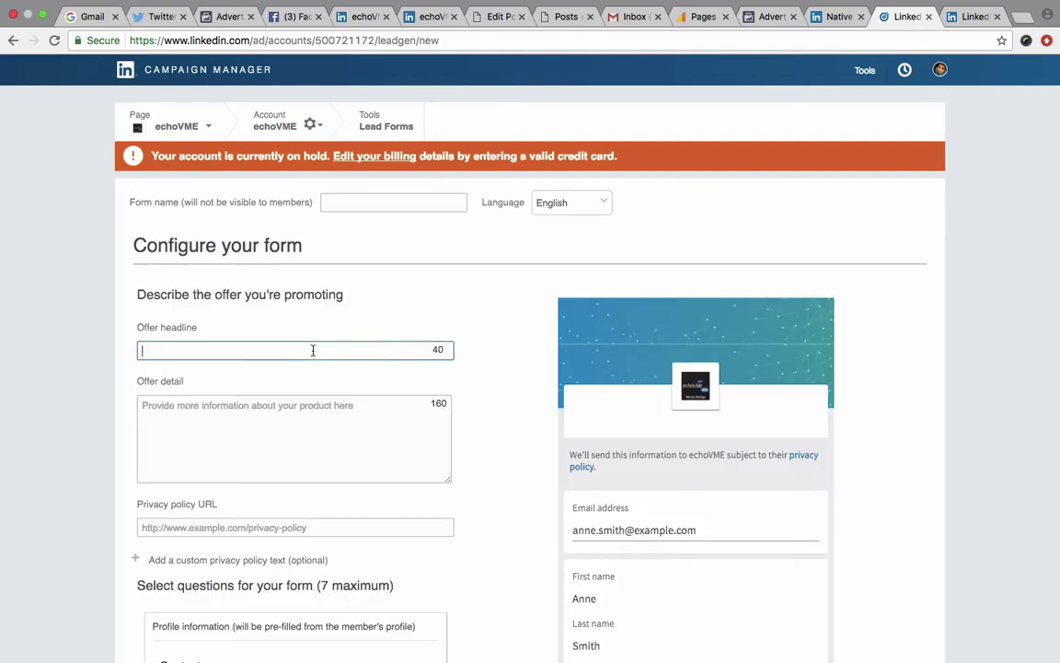
scroll(313, 350, down, 1)
scroll(313, 350, down, 1)
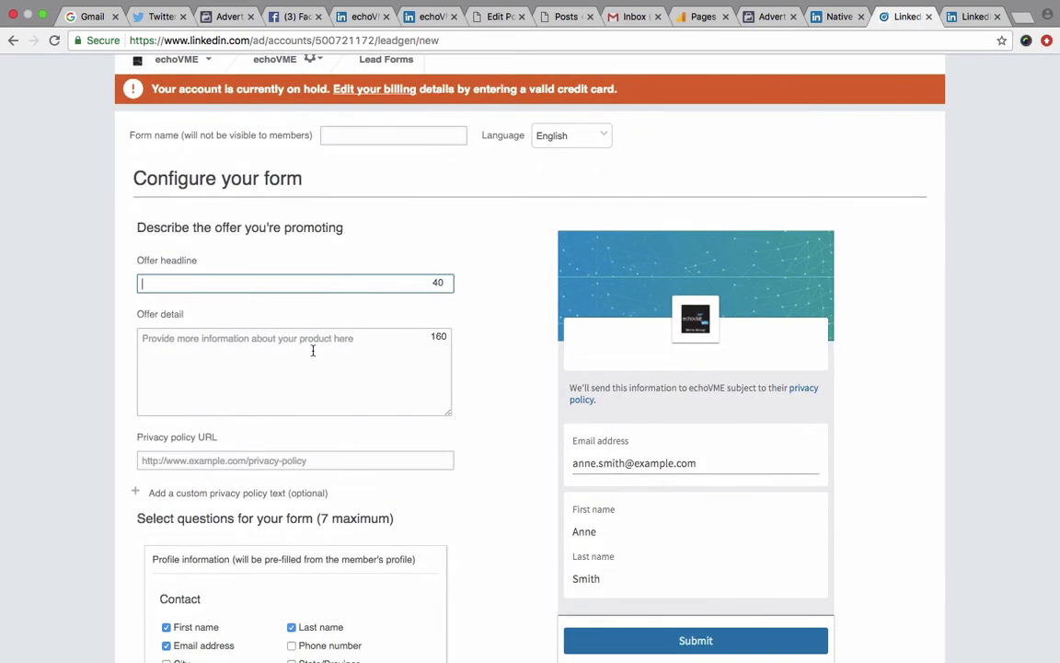
text(Free Digital)
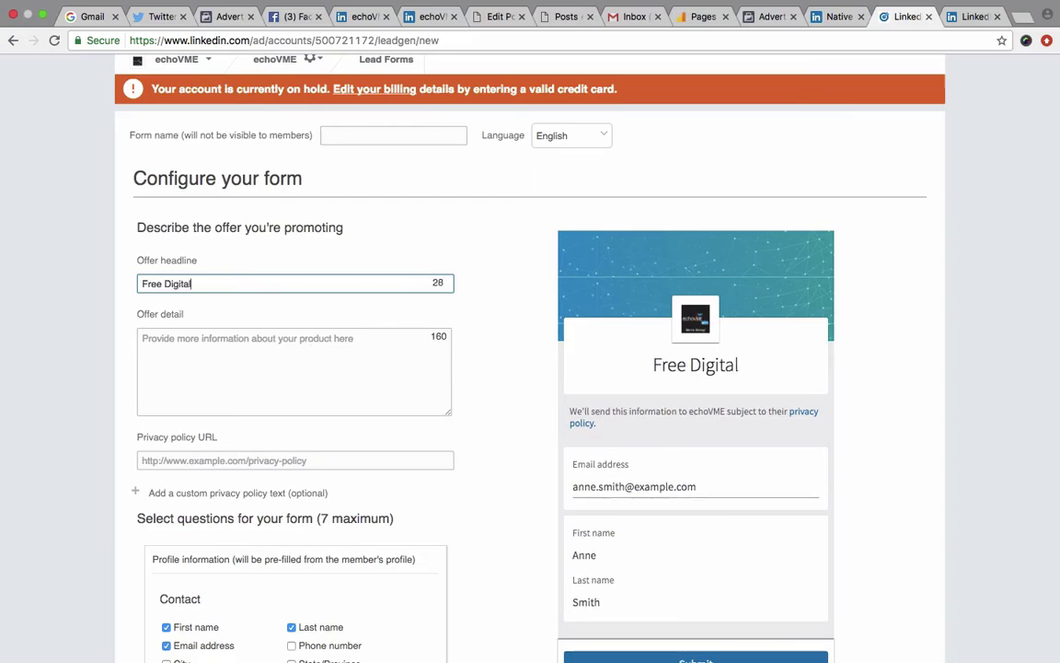
text( Marketing Course)
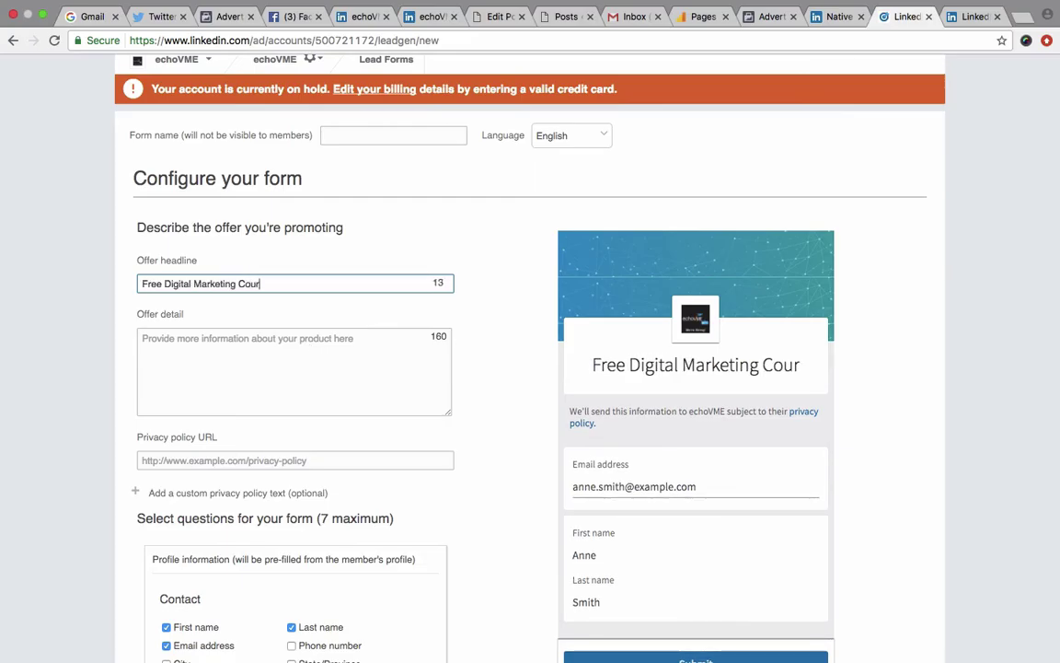
- Write the offer detail about 25 free Digital Marketing lessons and correct the misspelled 'recieve'
click(202, 378)
scroll(202, 381, down, 1)
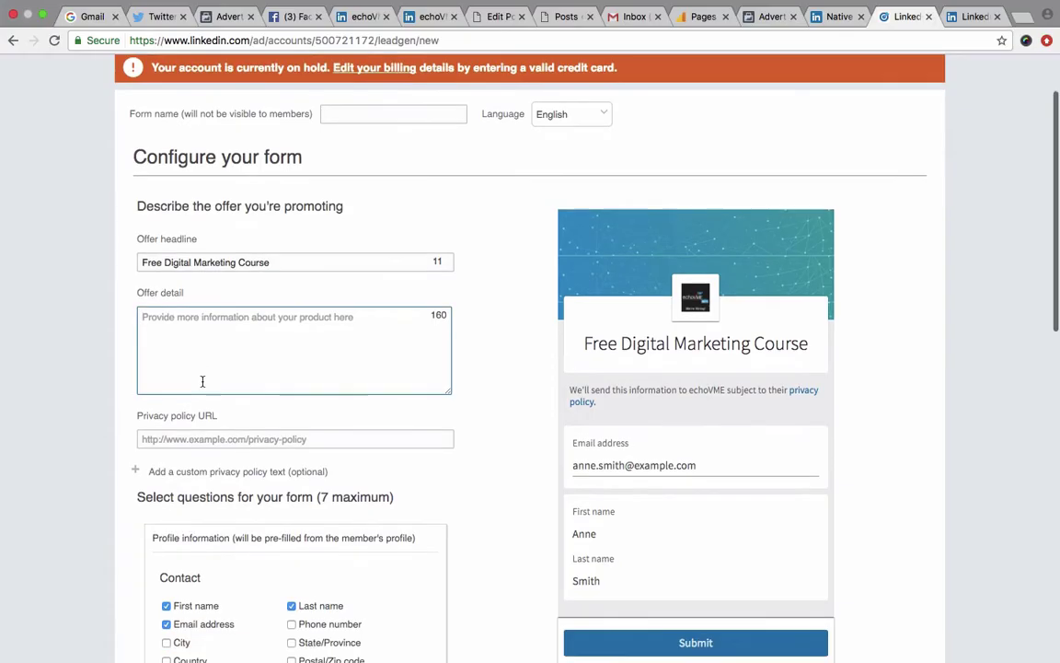
text(Register to)
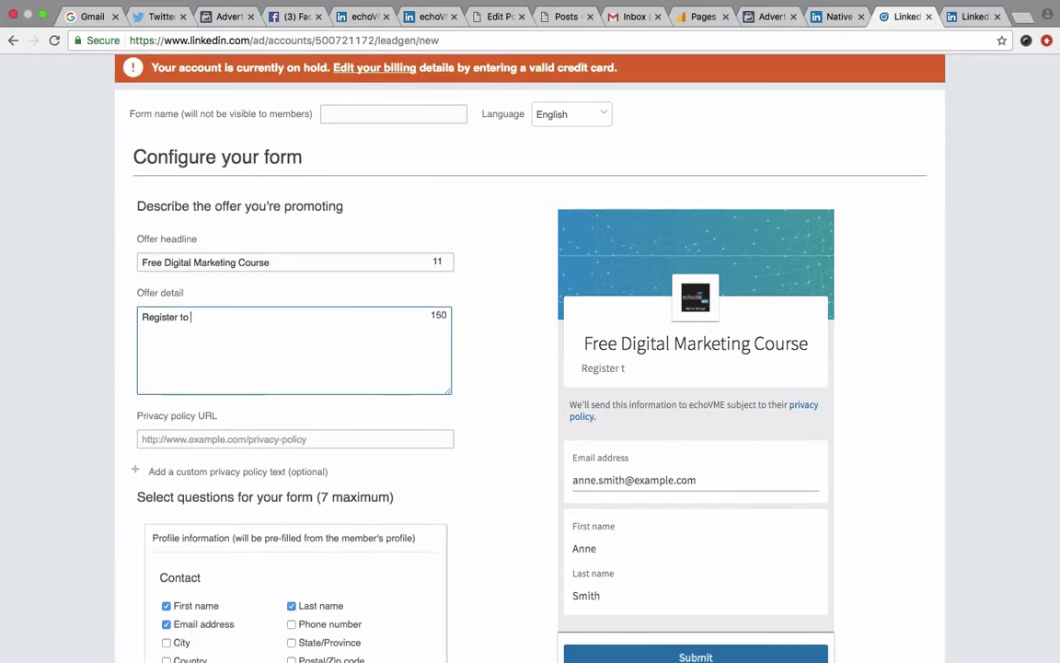
text( avail 25 free lessons to learn Digital Marketing and recieve all of these videos lessons )
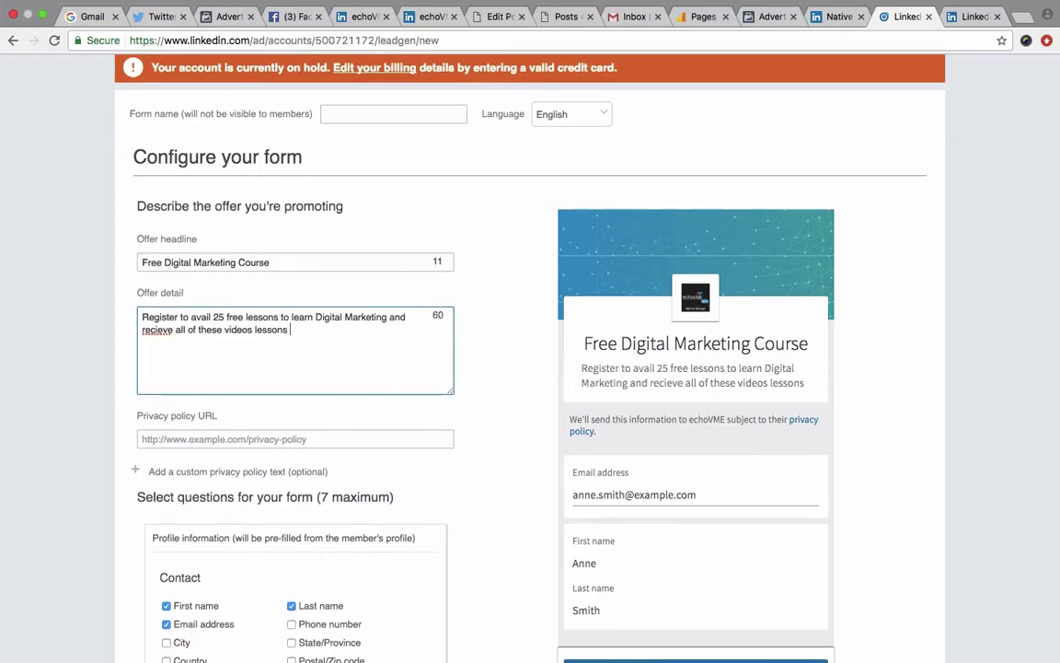
text(on your email.)
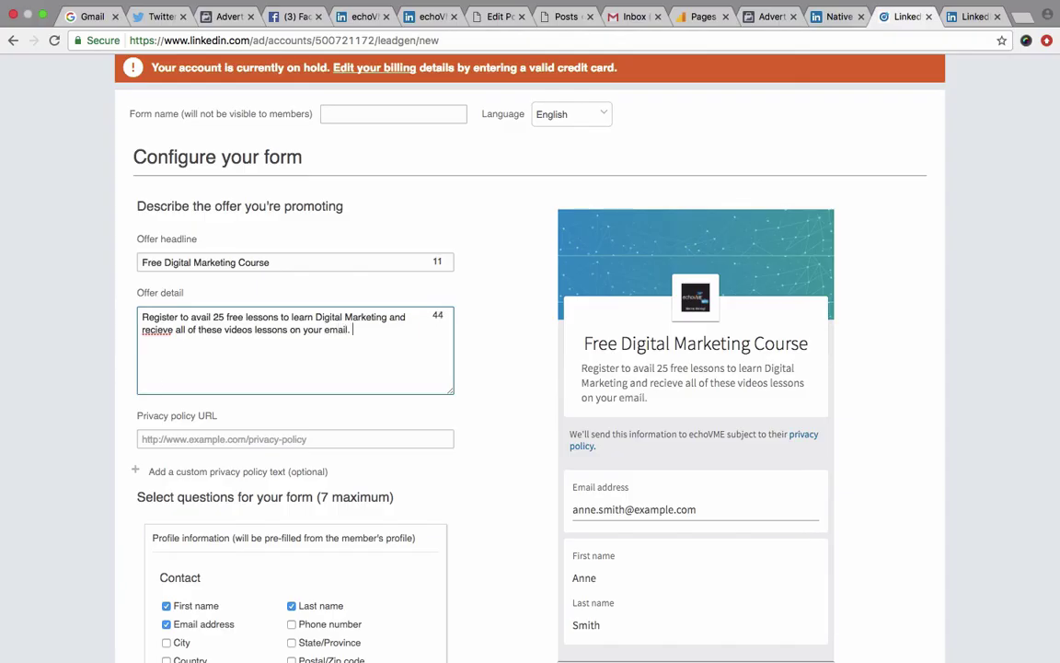
right_click(158, 330)
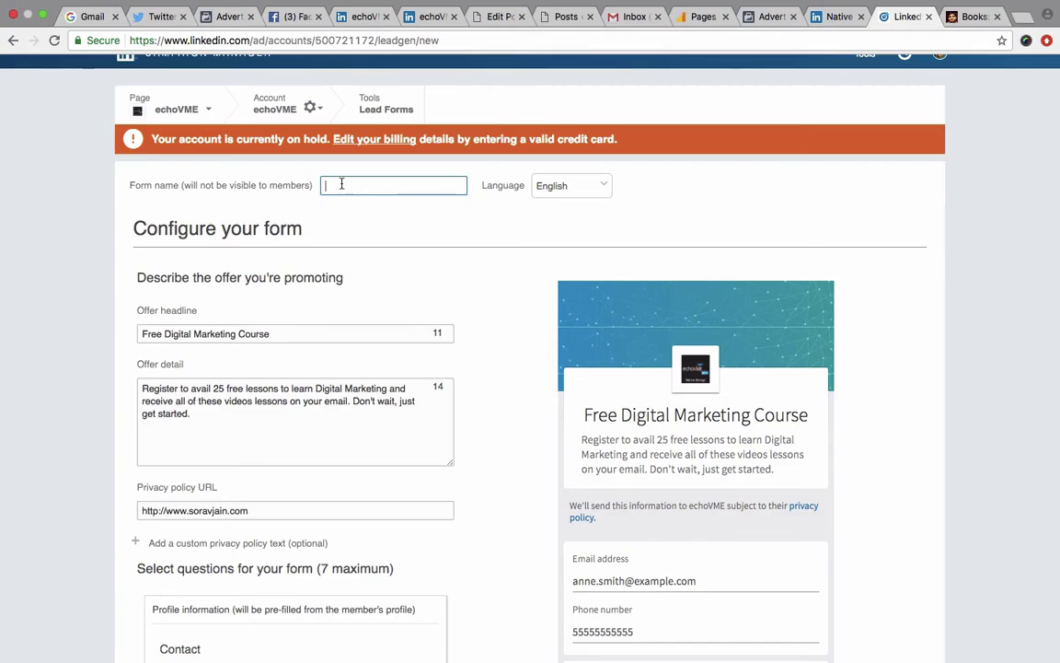
- Name the lead form FreeCourseLeadGen, save it, and return to the campaigns dashboard
text(FreeCourseLeadGen)
scroll(434, 238, down, 15)
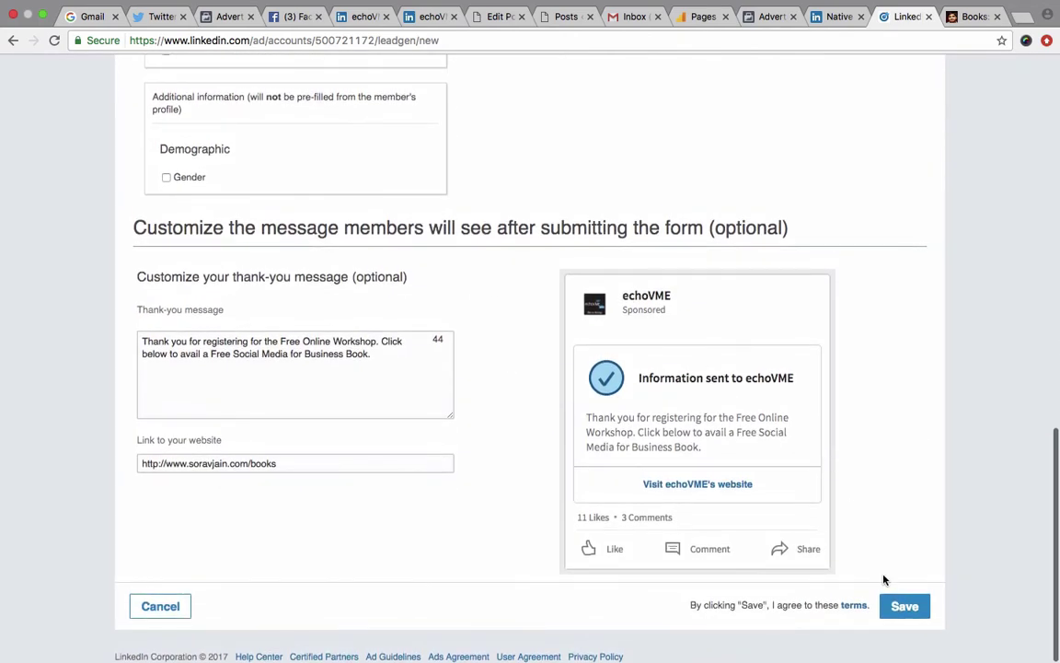
click(903, 605)
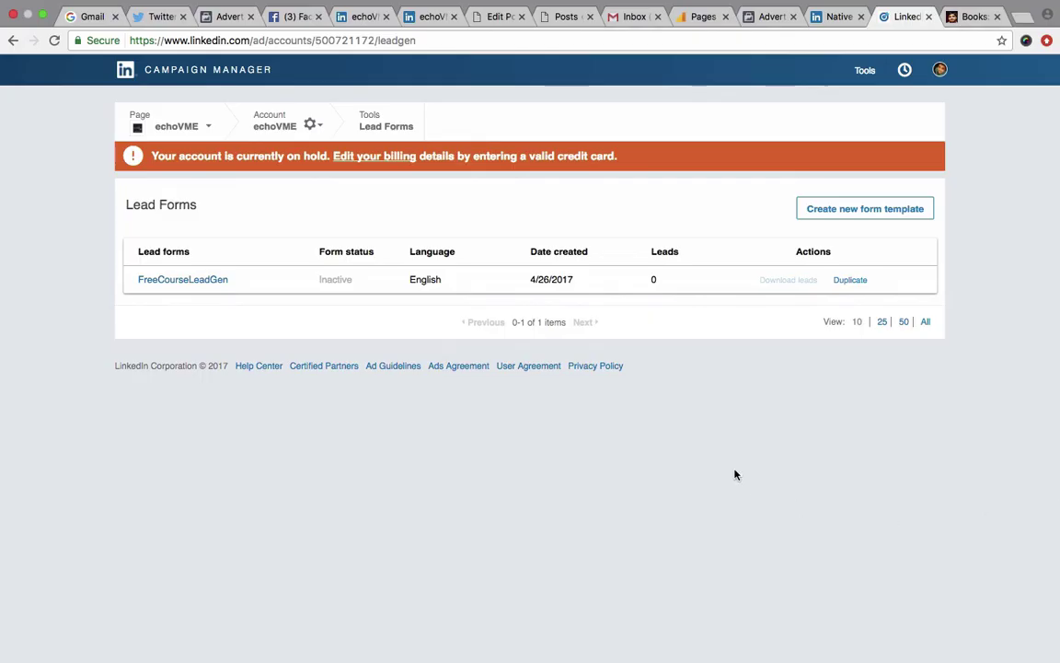
click(274, 127)
- Show the Create campaign dropdown's choice of Sponsored Content, Text Ad and Sponsored InMail
scroll(1058, 561, down, 2)
scroll(958, 453, down, 3)
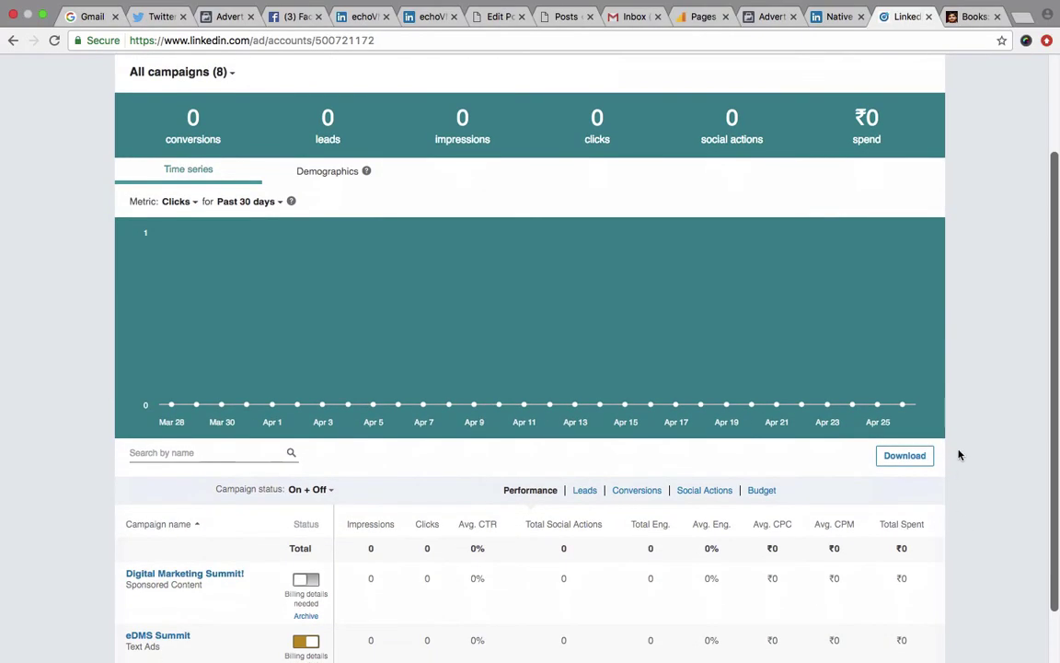
scroll(958, 454, up, 2)
scroll(958, 453, up, 2)
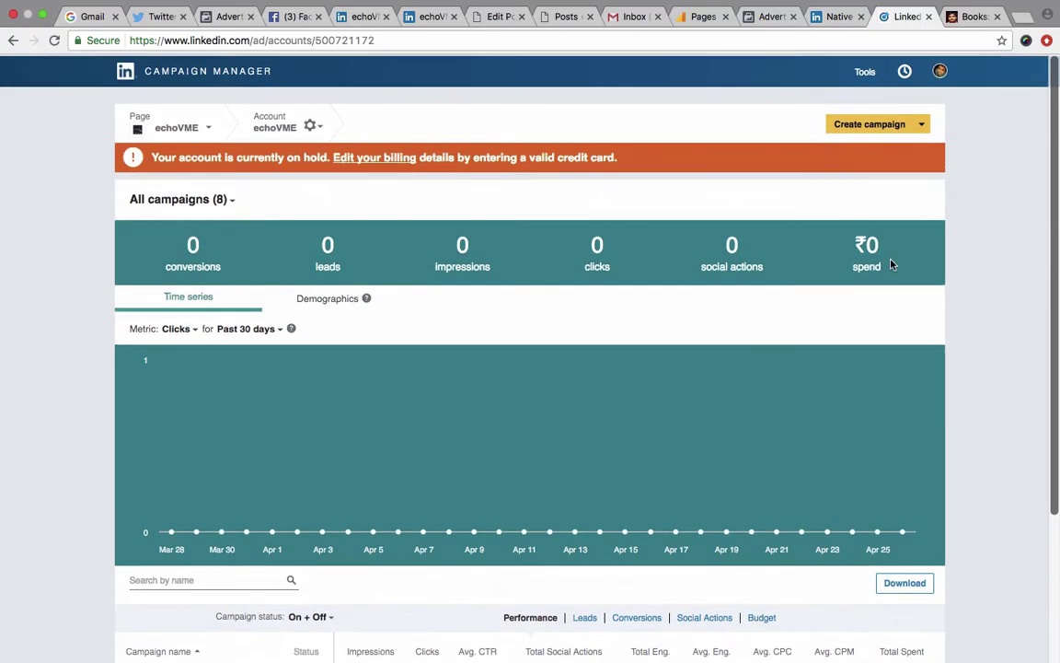
click(920, 125)
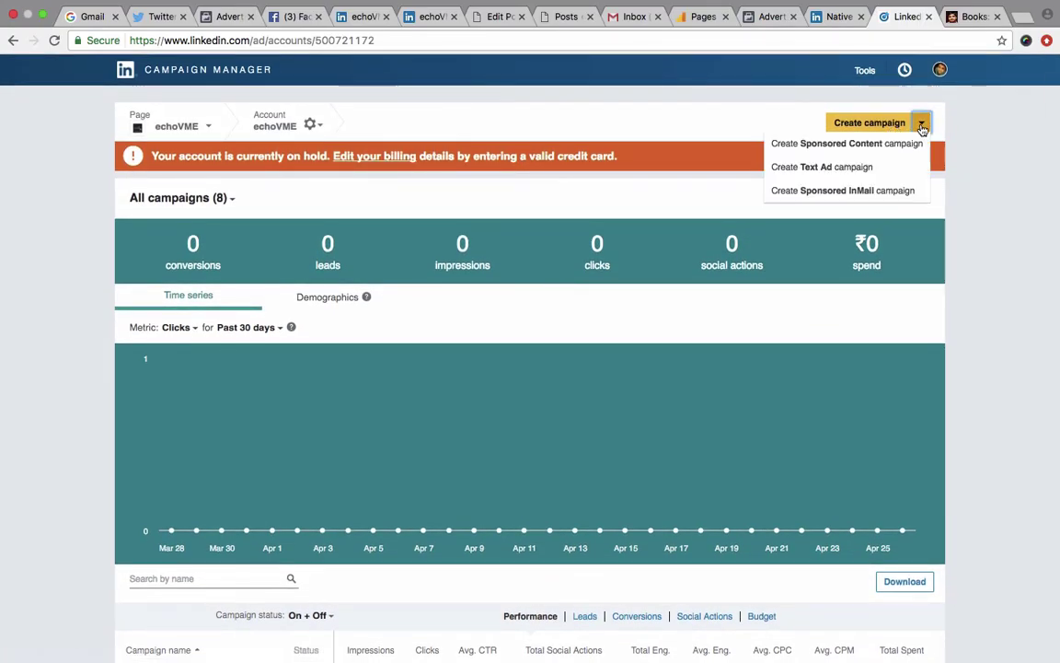
- Create a Sponsored Content campaign named SoravFreeCourse that collects leads via LinkedIn Lead Gen Forms
click(895, 151)
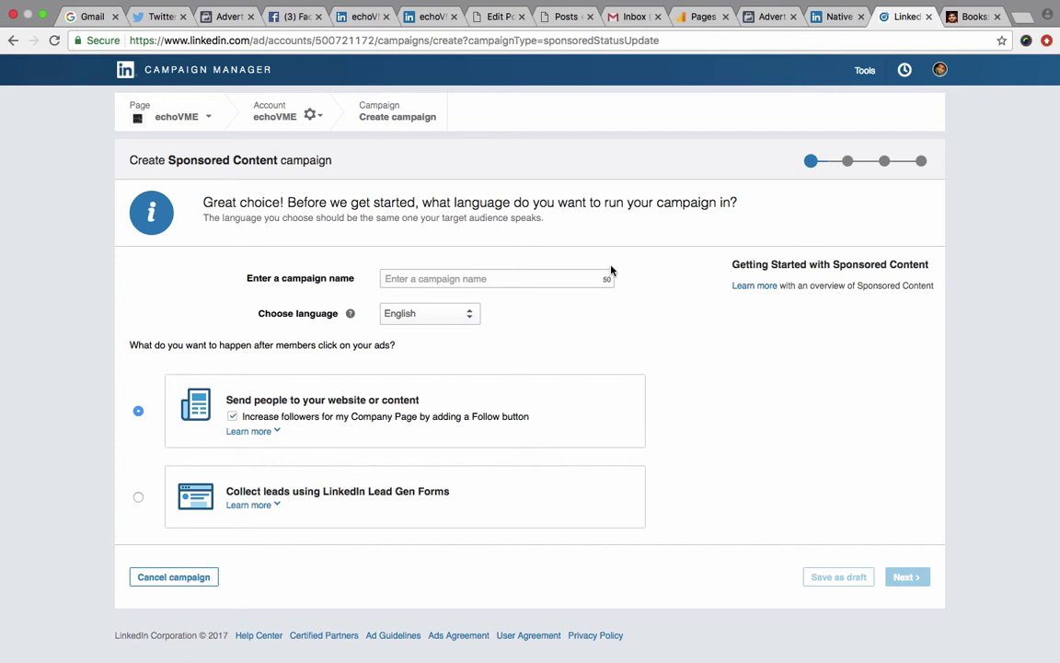
click(482, 278)
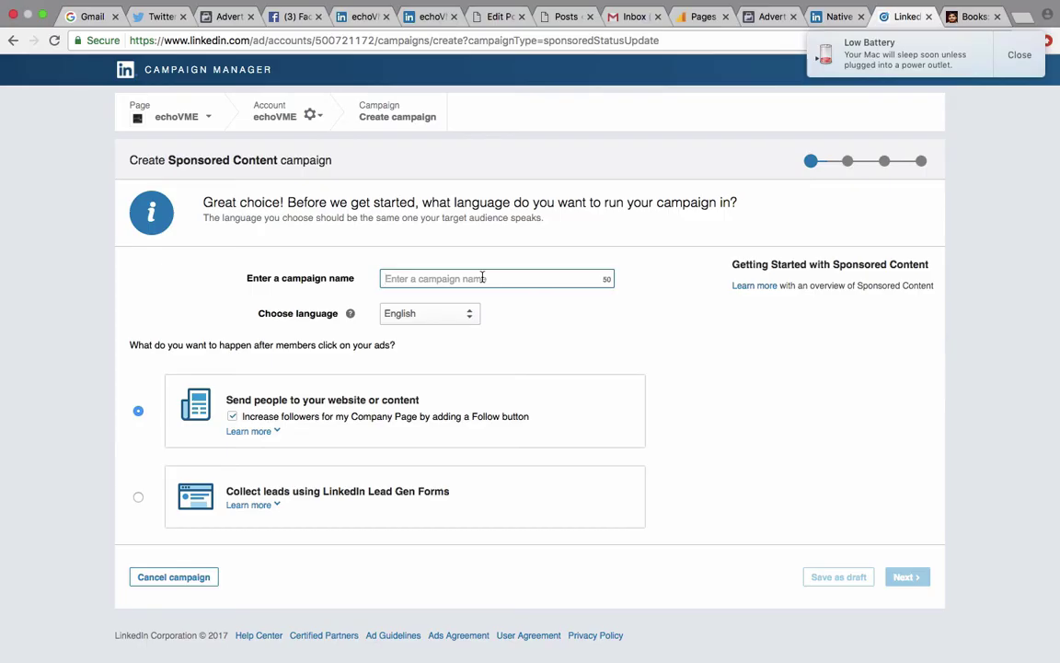
click(1024, 61)
click(437, 276)
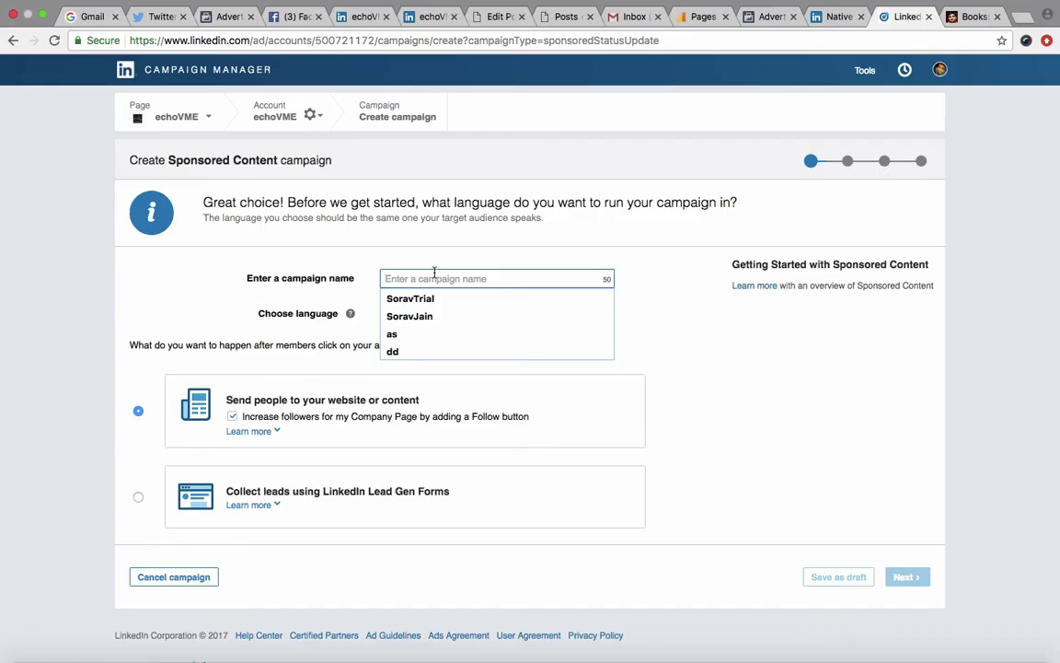
text(SoravF)
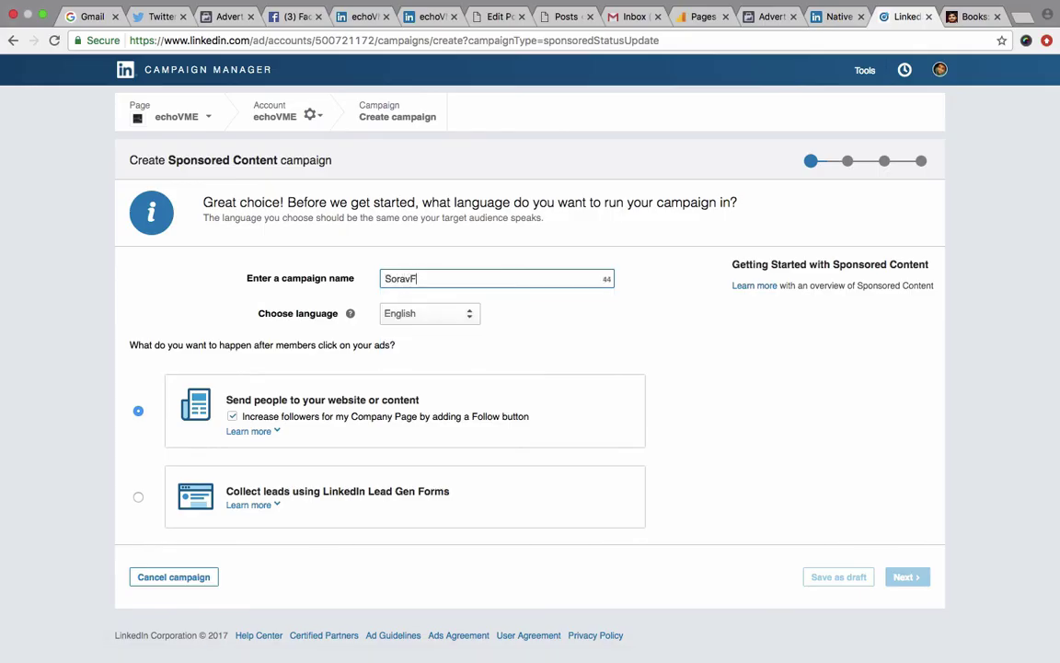
text(reeCourse)
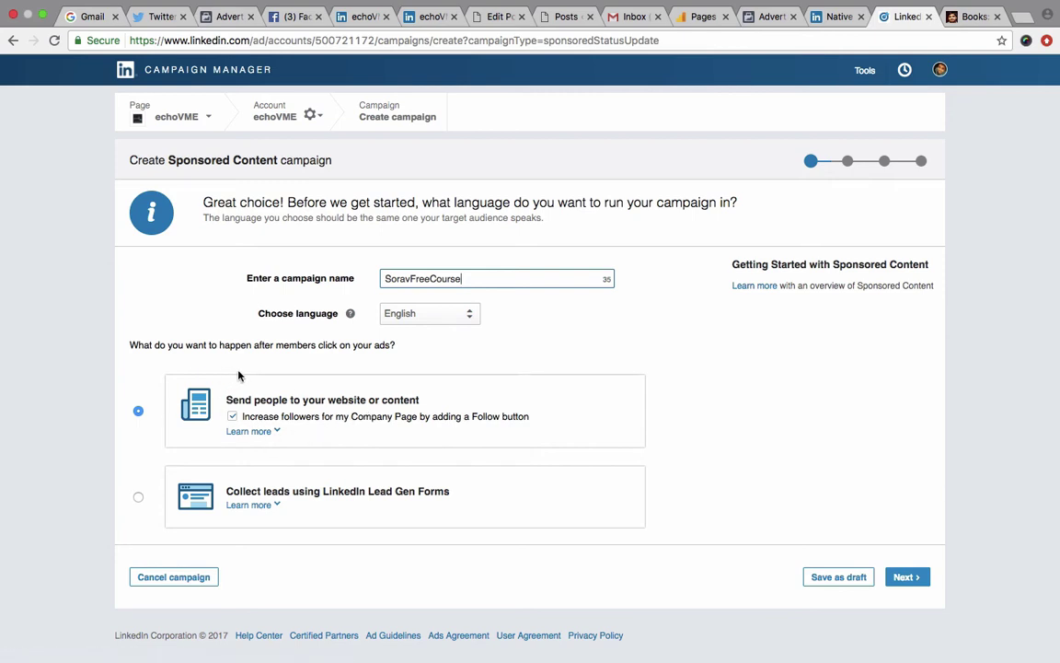
click(138, 498)
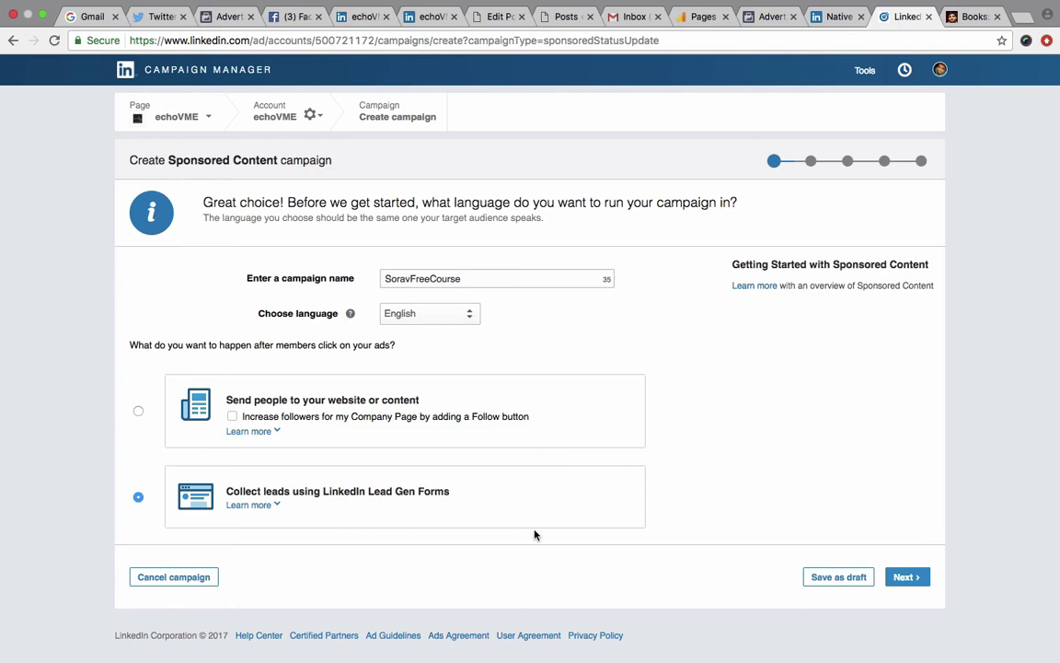
- Continue to the step for choosing which Company Page updates to sponsor
click(906, 577)
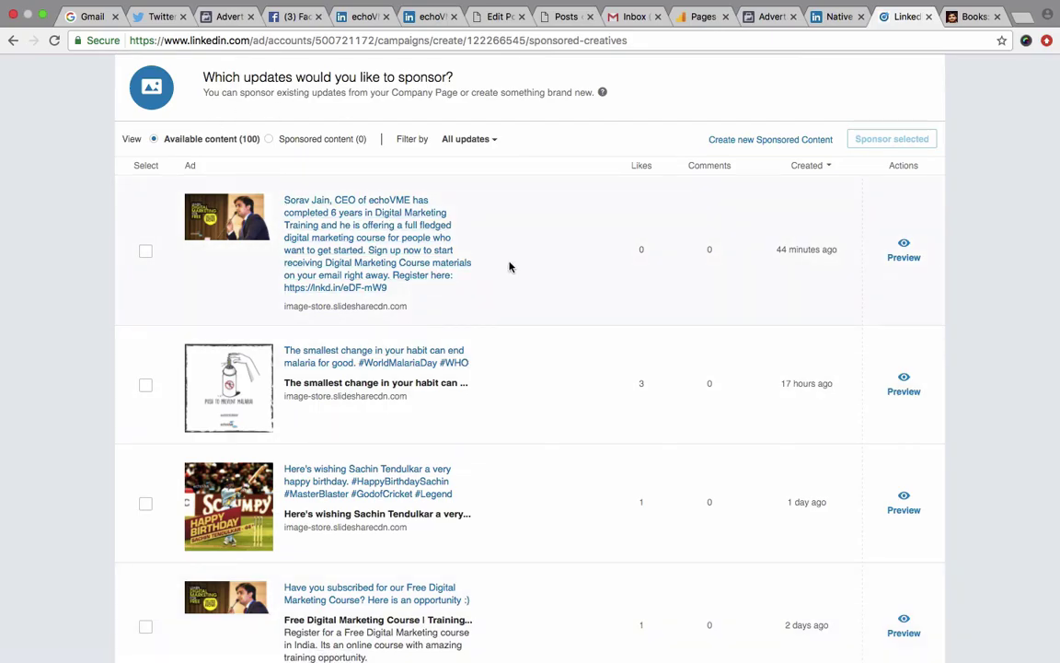
- Review the echoVME company page at linkedin.com/company/echovme, then return to Campaign Manager
click(973, 18)
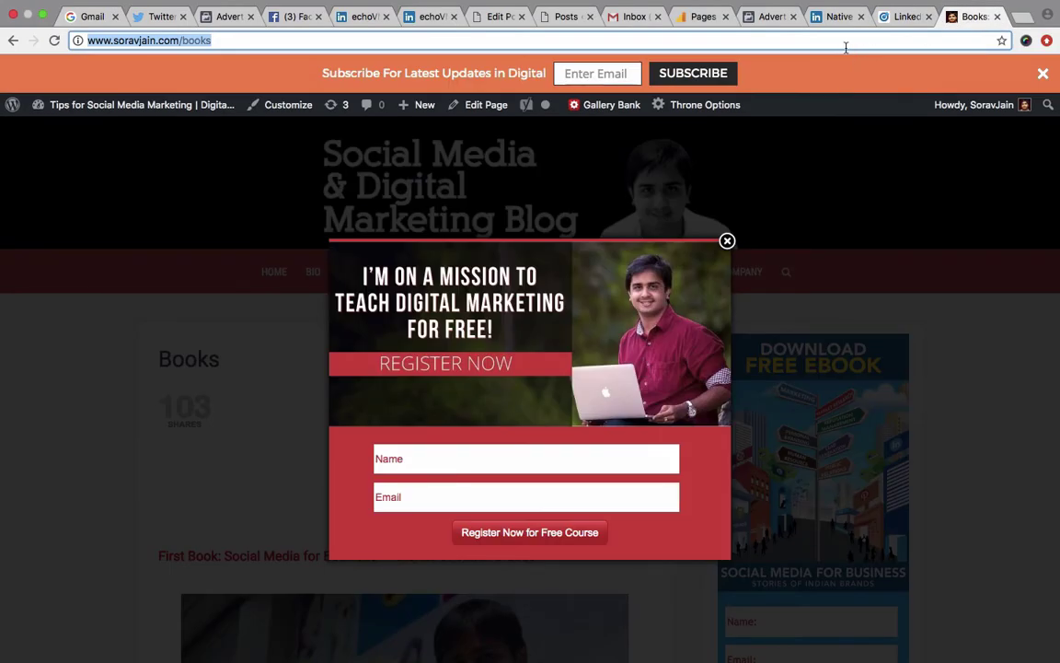
text(linkedin.com)
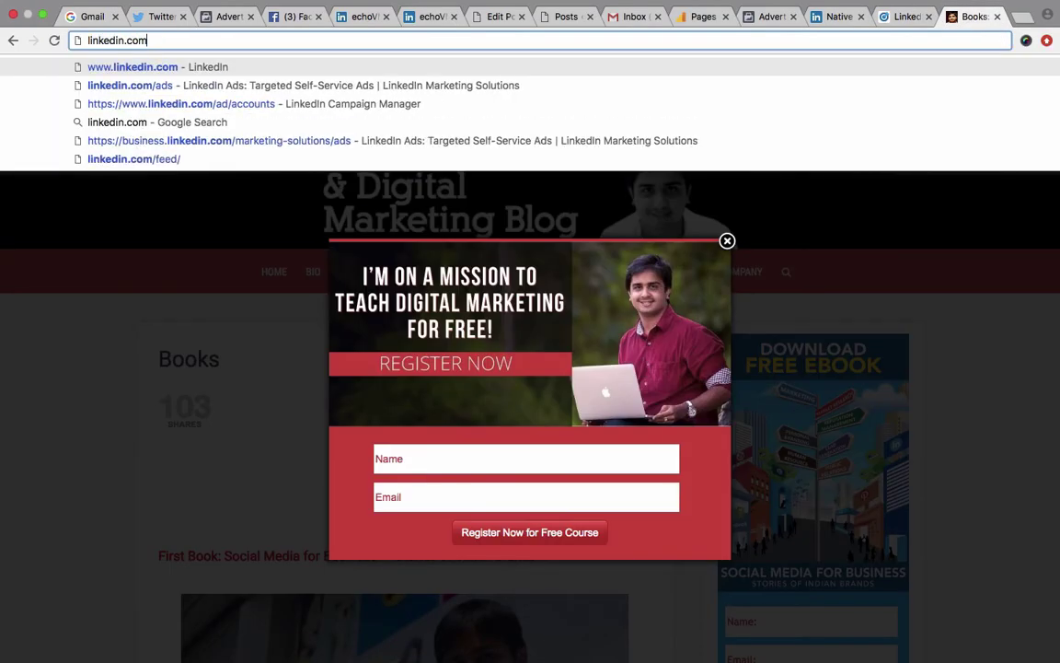
text(/compa)
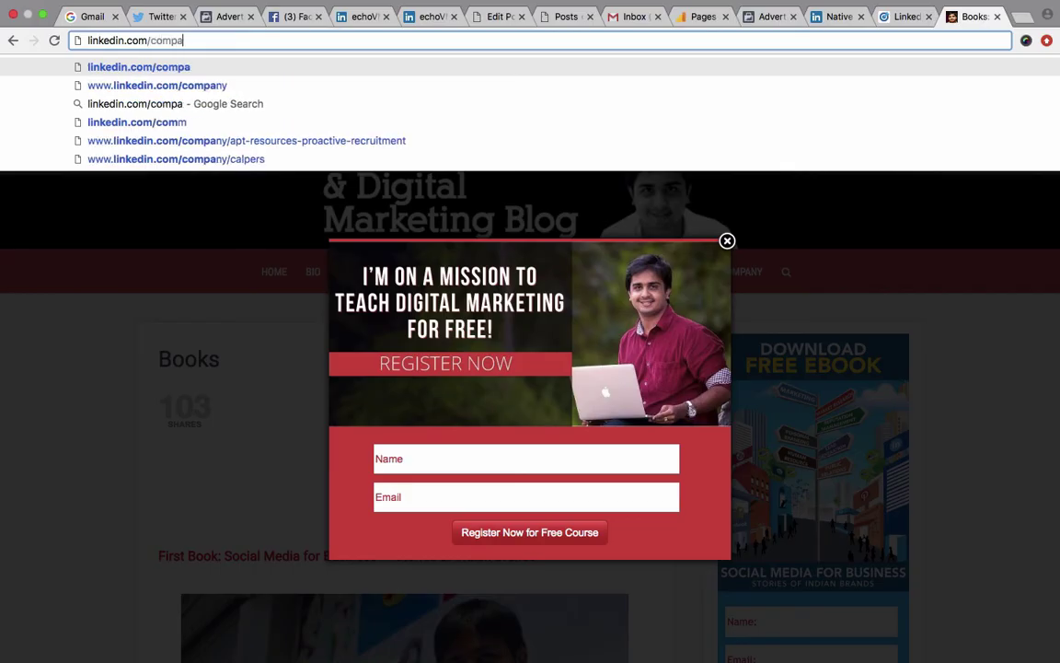
text(ny/echovme)
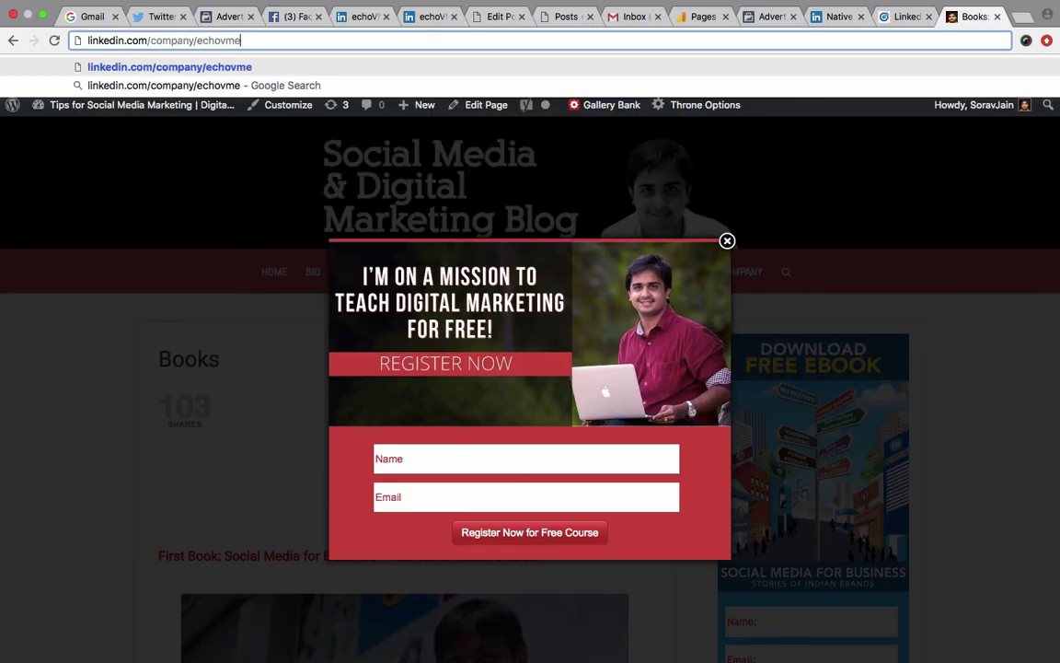
key(Return)
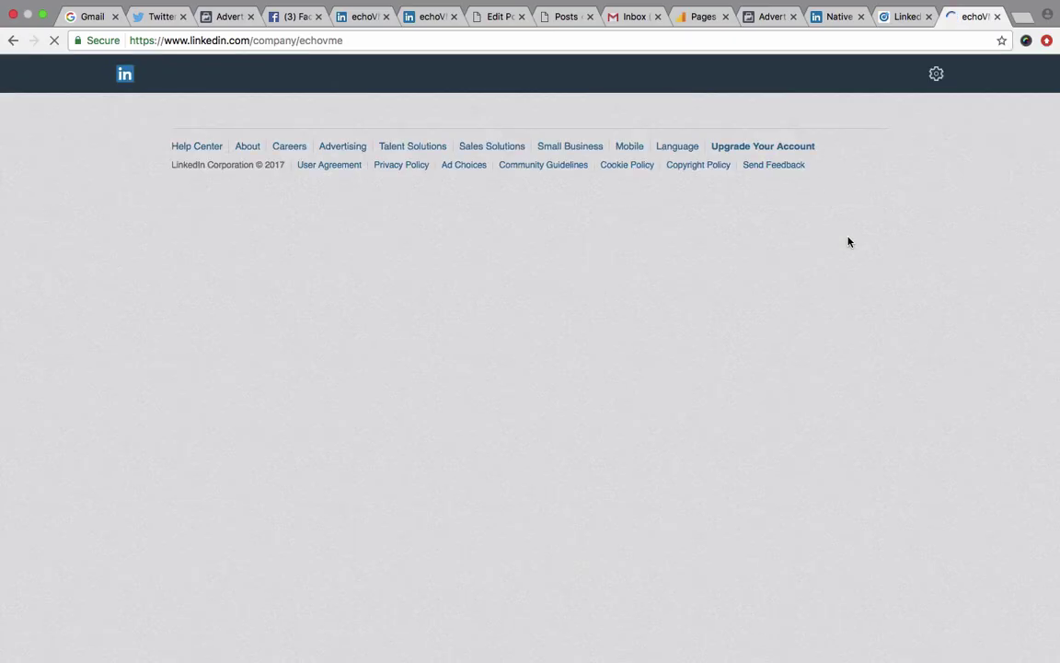
scroll(600, 413, down, 15)
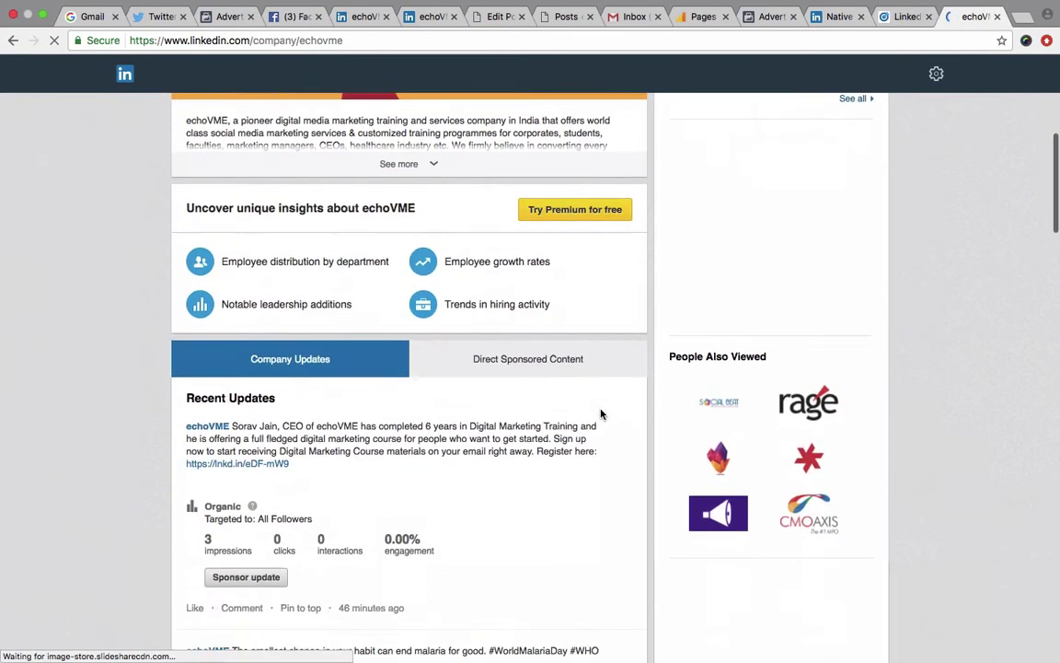
scroll(600, 409, up, 5)
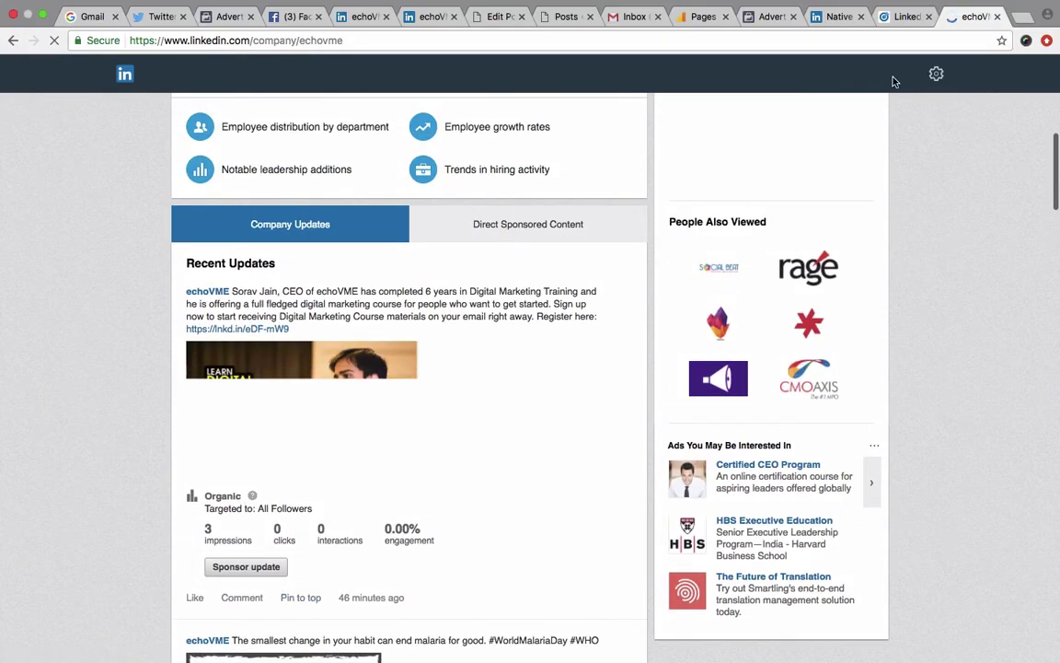
click(894, 18)
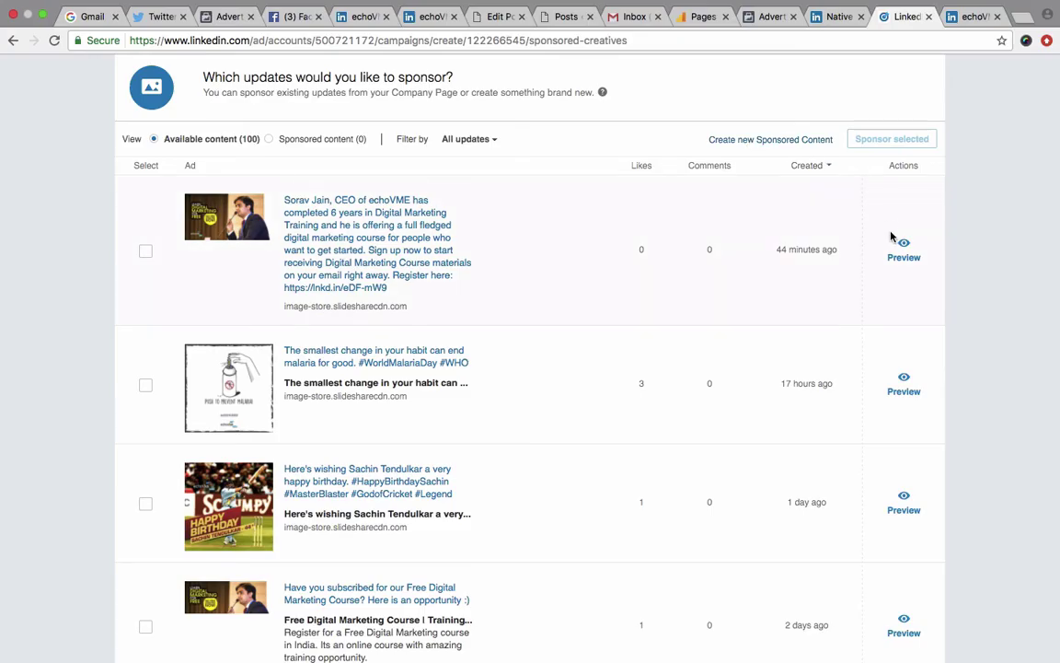
- Select the free digital marketing course update, check its mobile preview, and sponsor it
click(147, 253)
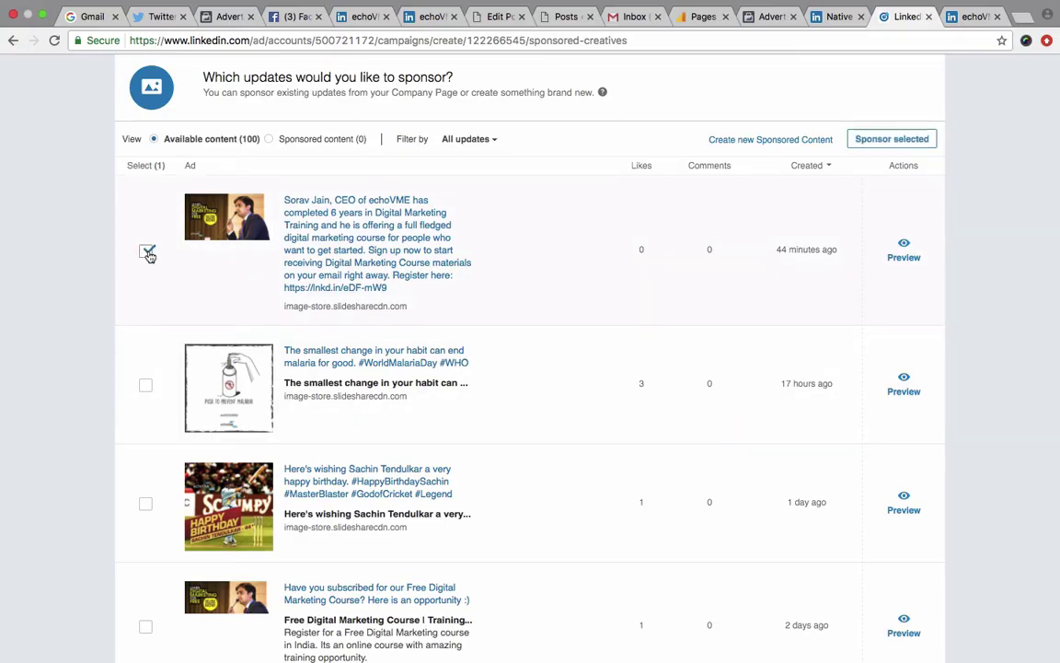
click(902, 254)
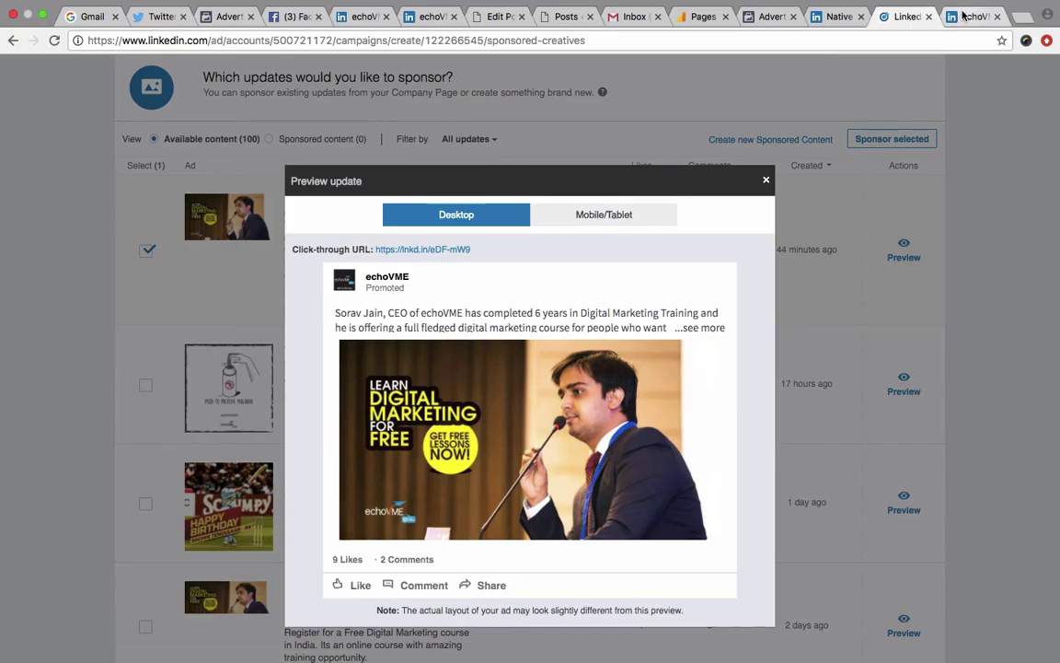
click(610, 214)
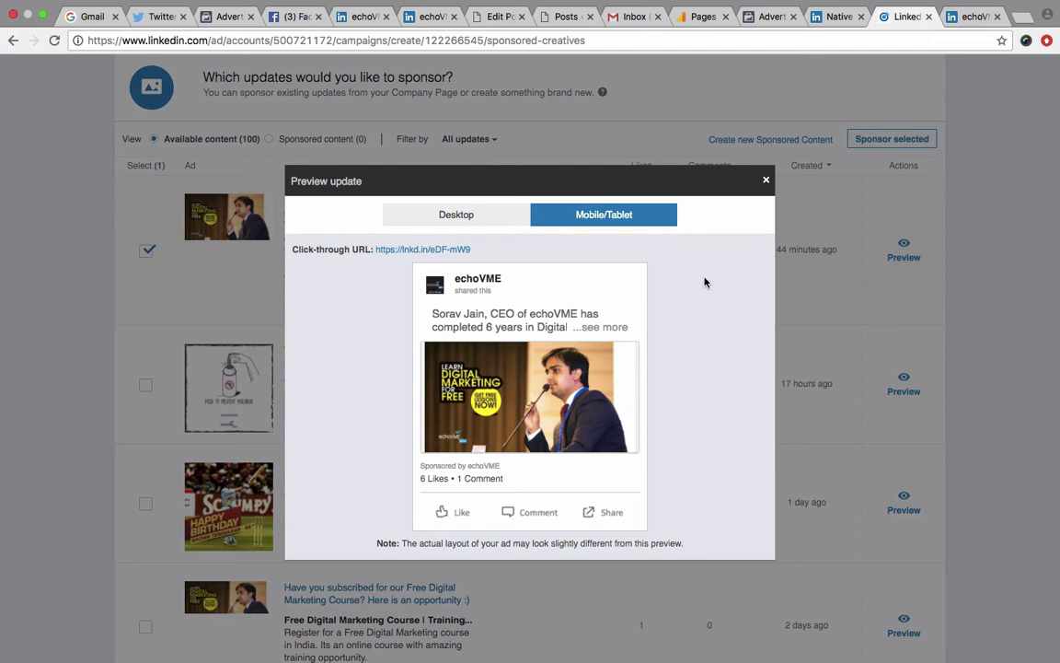
click(767, 180)
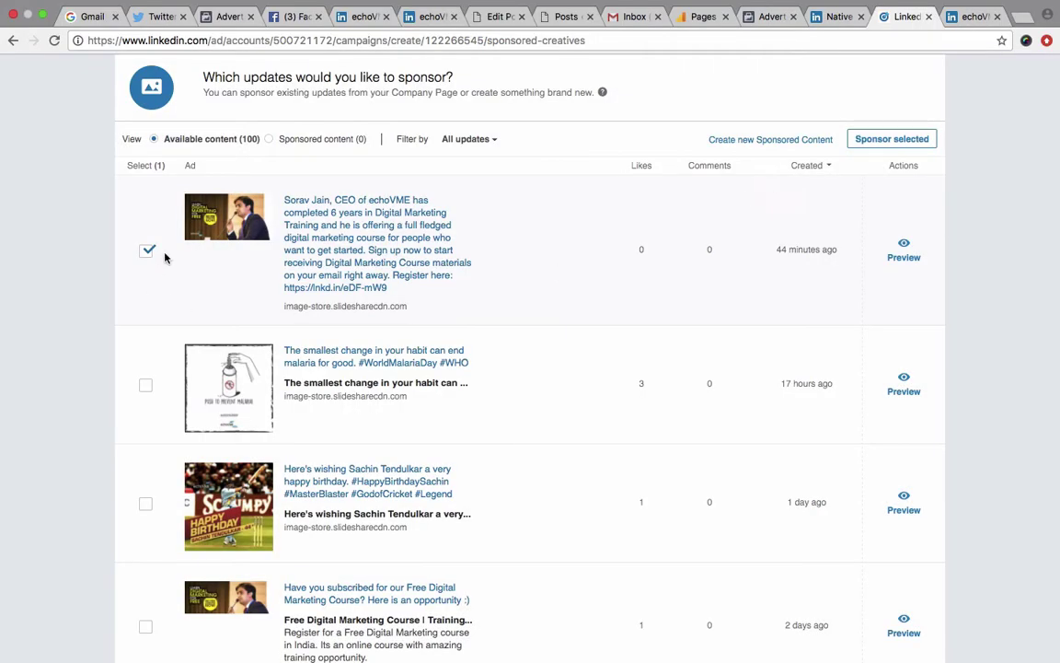
scroll(804, 398, down, 1)
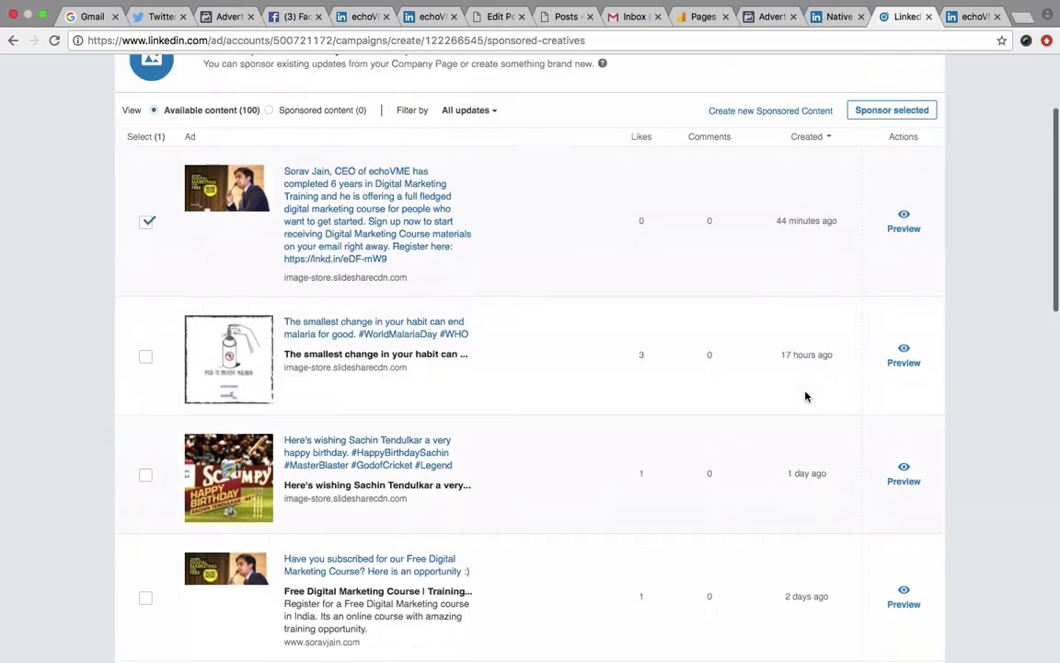
scroll(804, 397, up, 3)
click(905, 267)
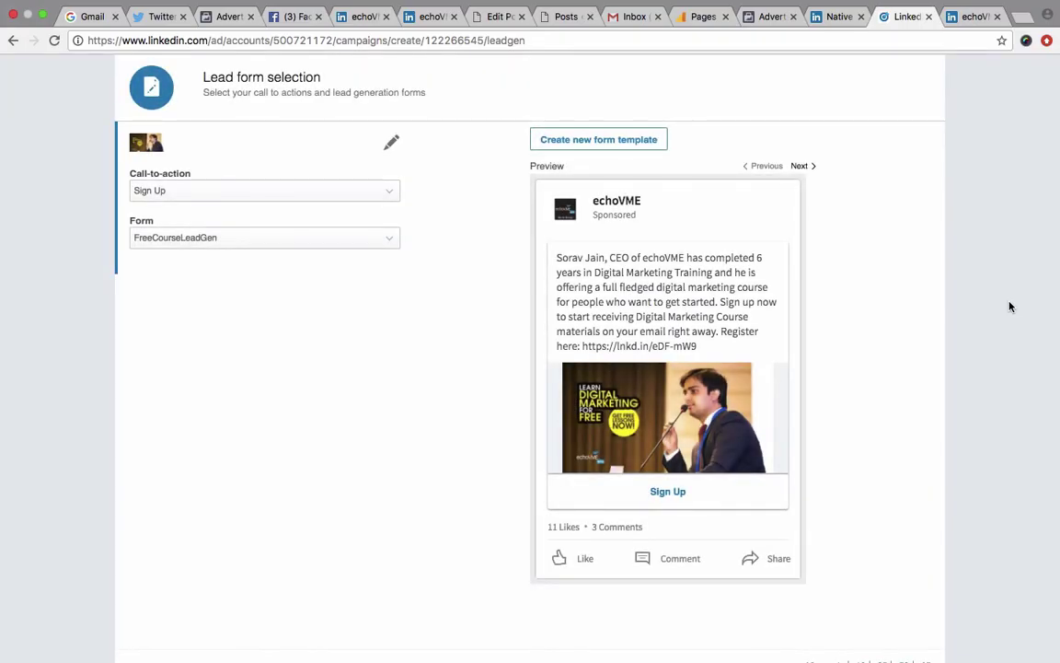
- Set the ad's call-to-action to Sign Up and its lead form to FreeCourseLeadGen
click(334, 195)
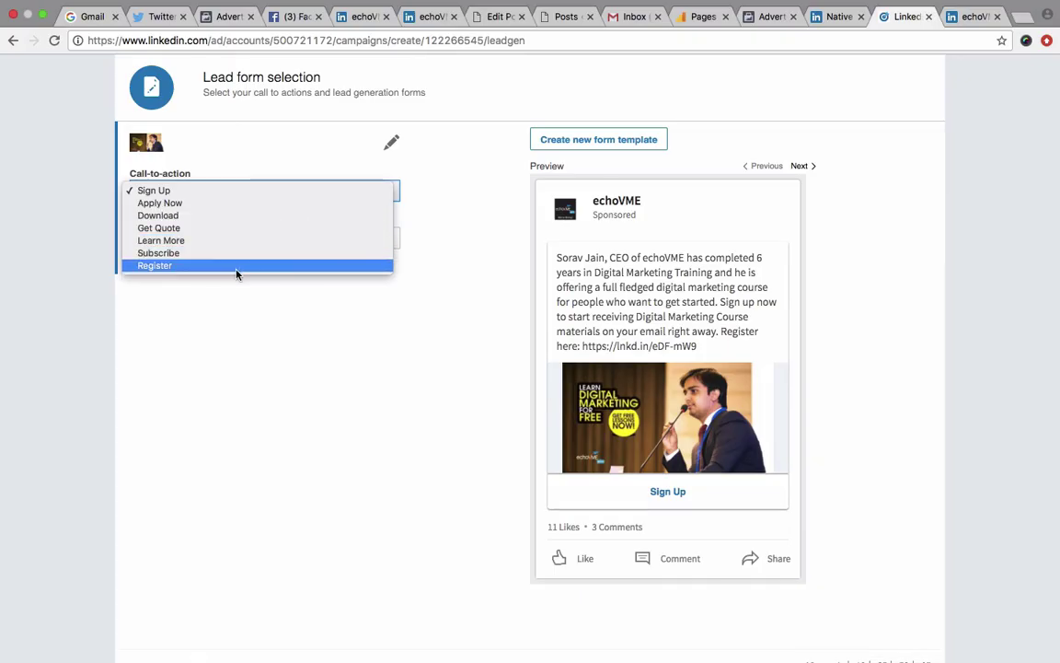
click(211, 259)
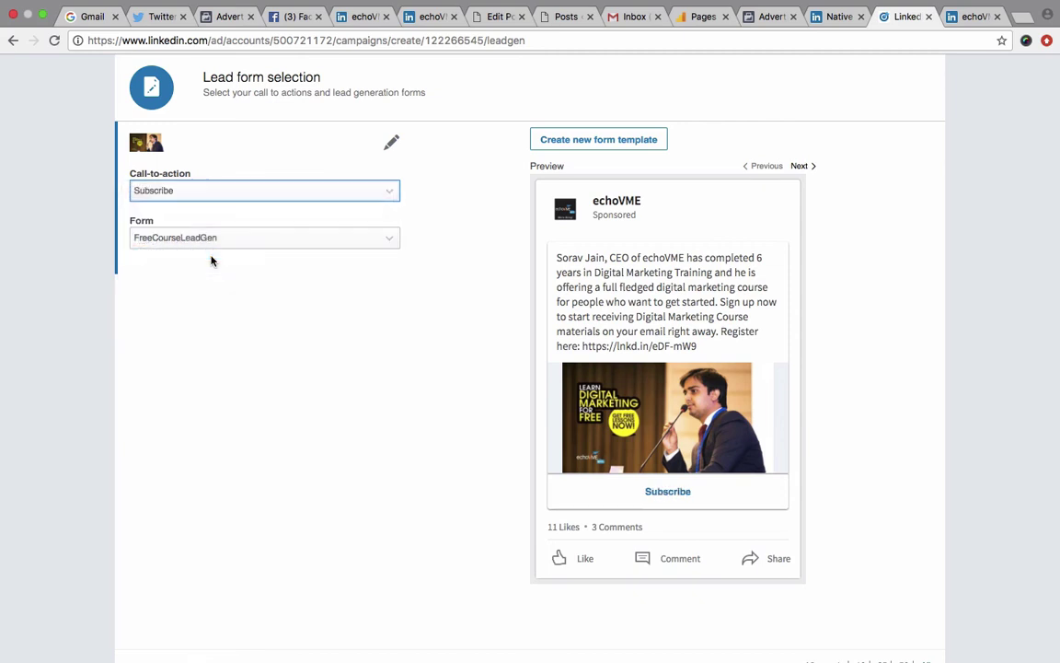
click(208, 199)
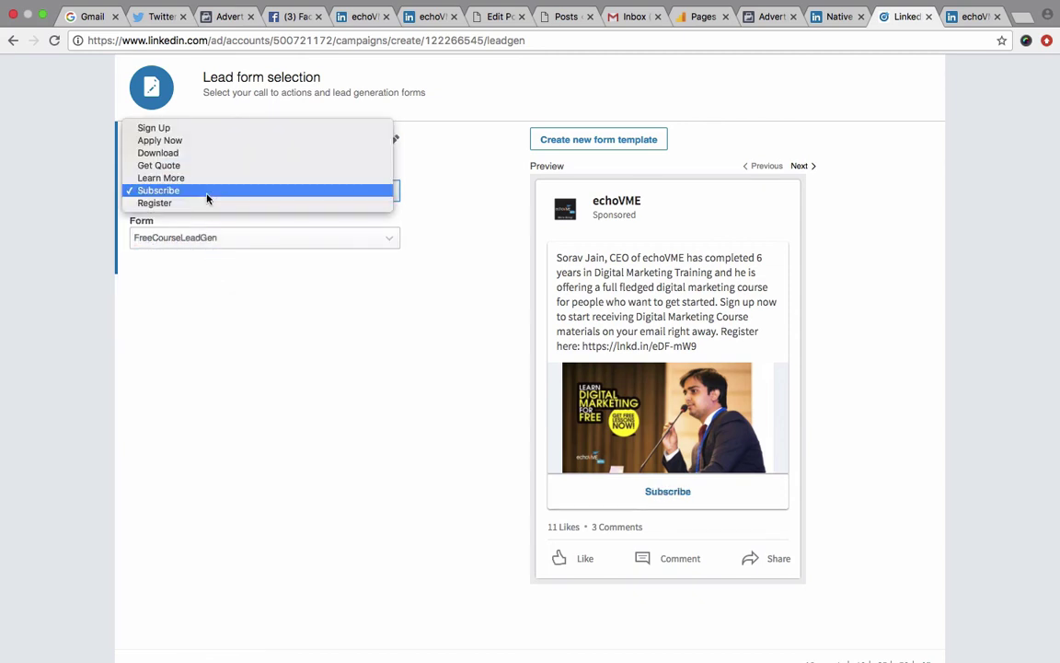
click(171, 129)
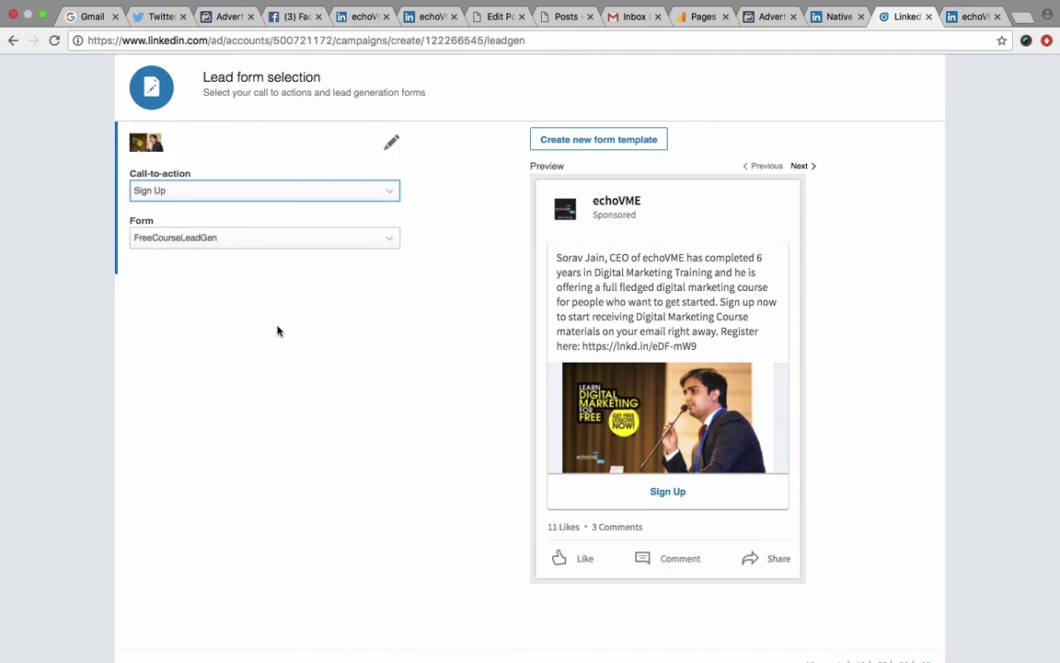
scroll(277, 332, down, 1)
click(256, 223)
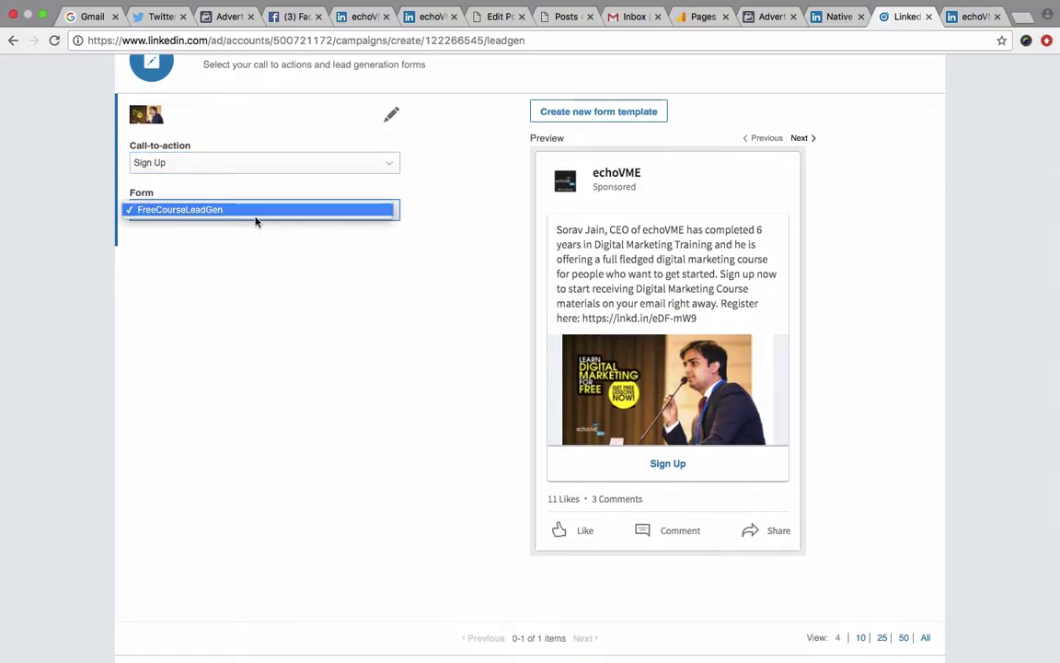
click(256, 301)
scroll(256, 300, up, 5)
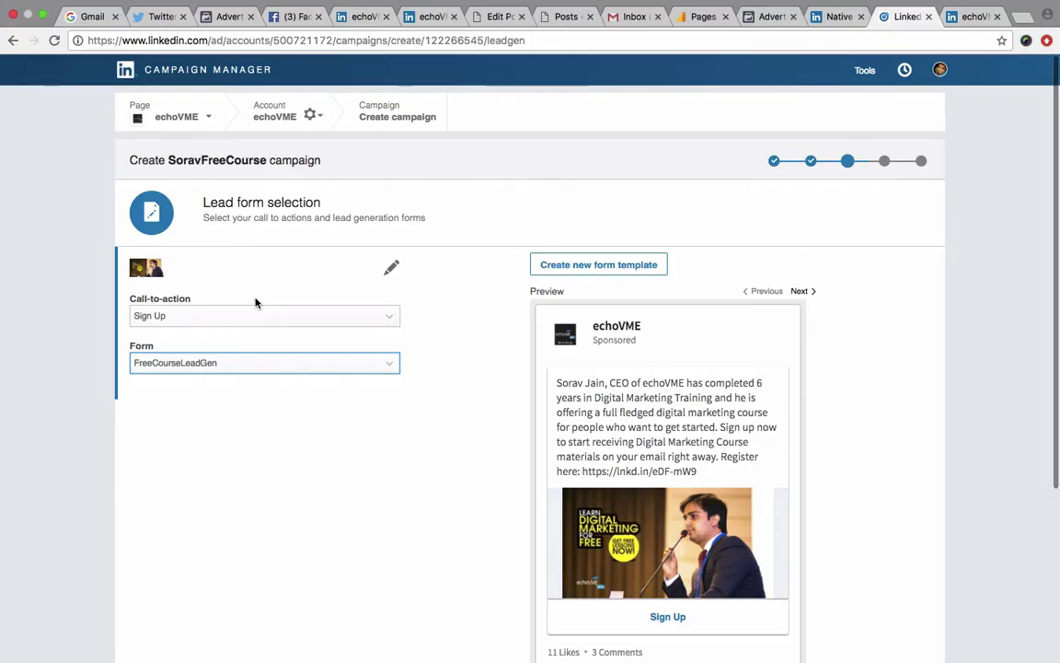
- Glance at the Tools menu, then continue to the audience targeting step
click(866, 73)
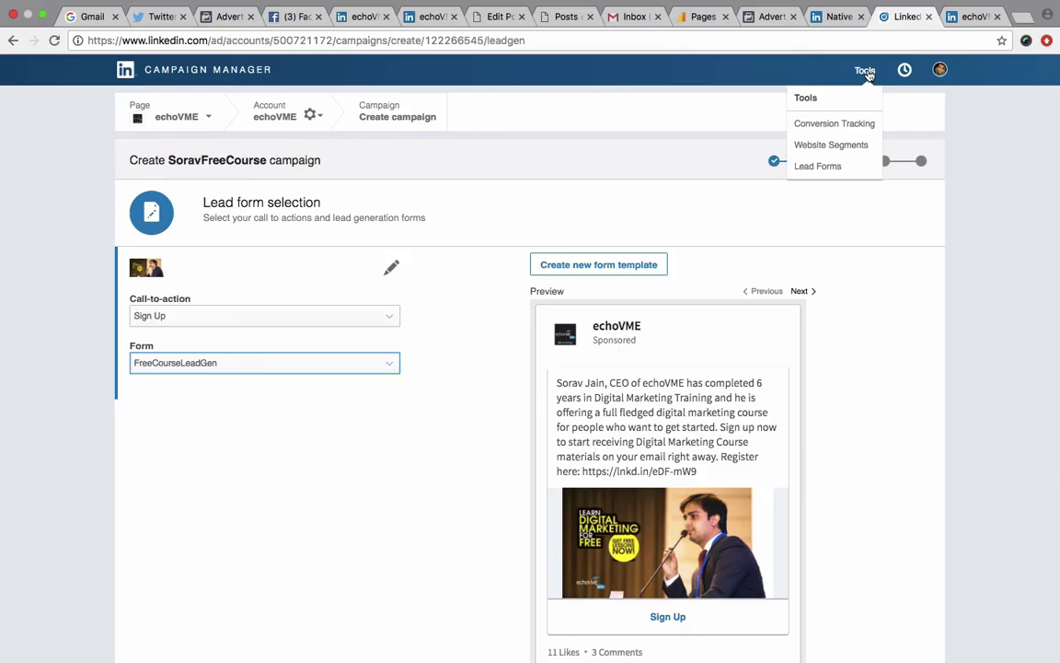
scroll(426, 502, down, 3)
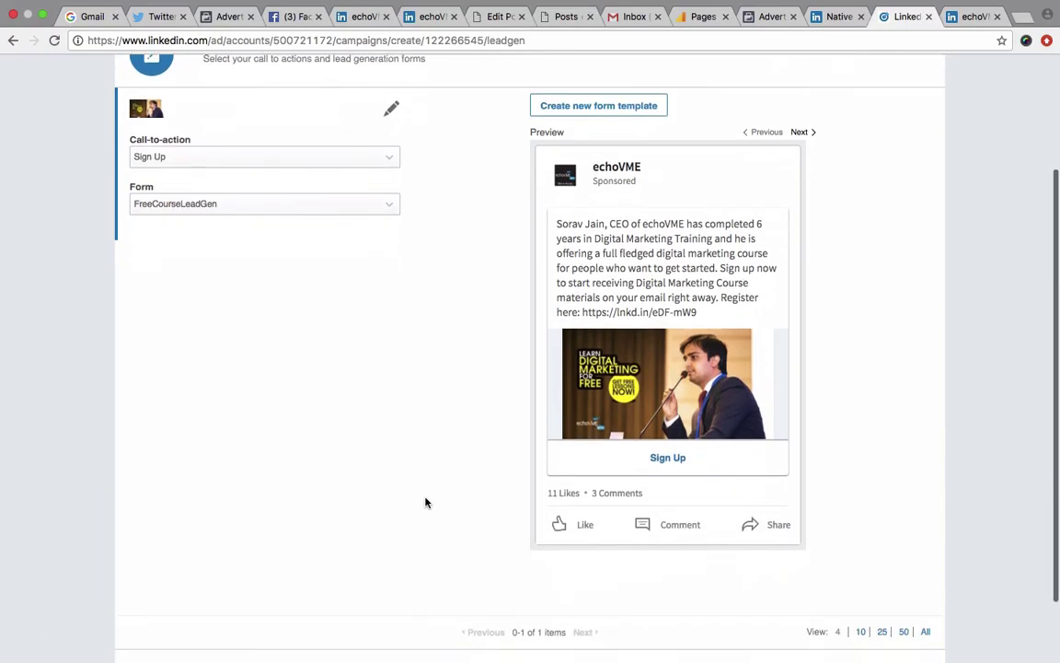
scroll(426, 501, down, 2)
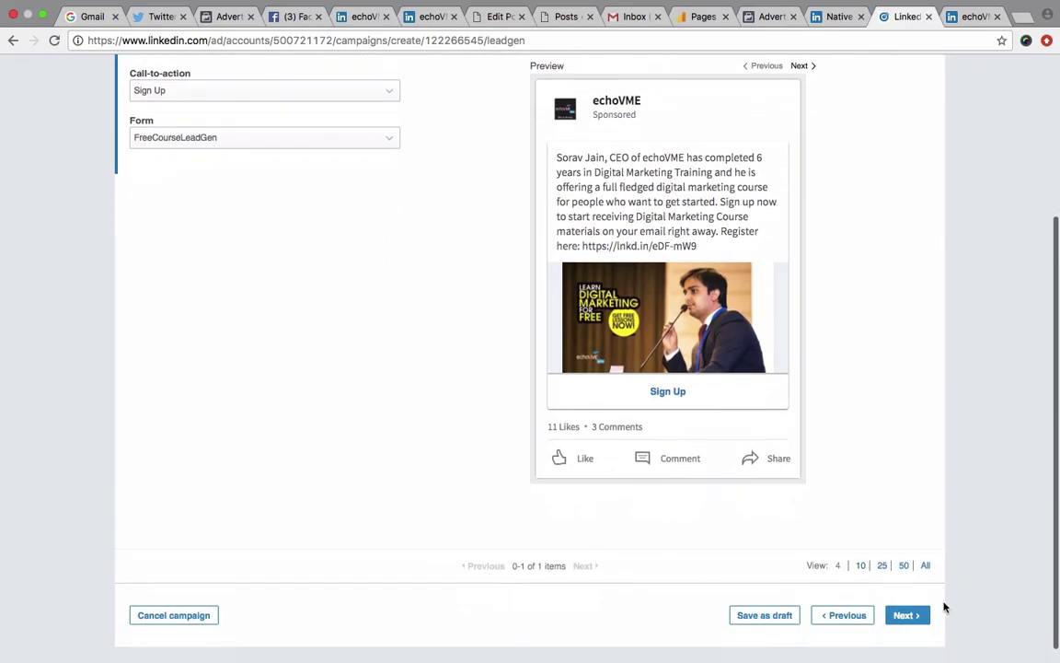
click(917, 614)
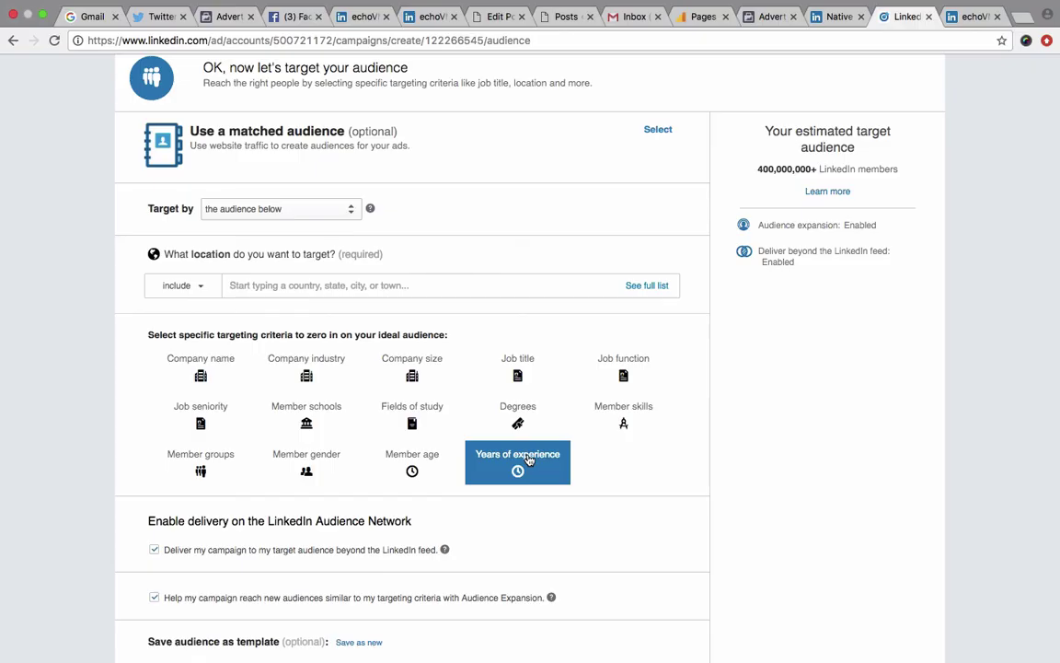
scroll(529, 460, down, 2)
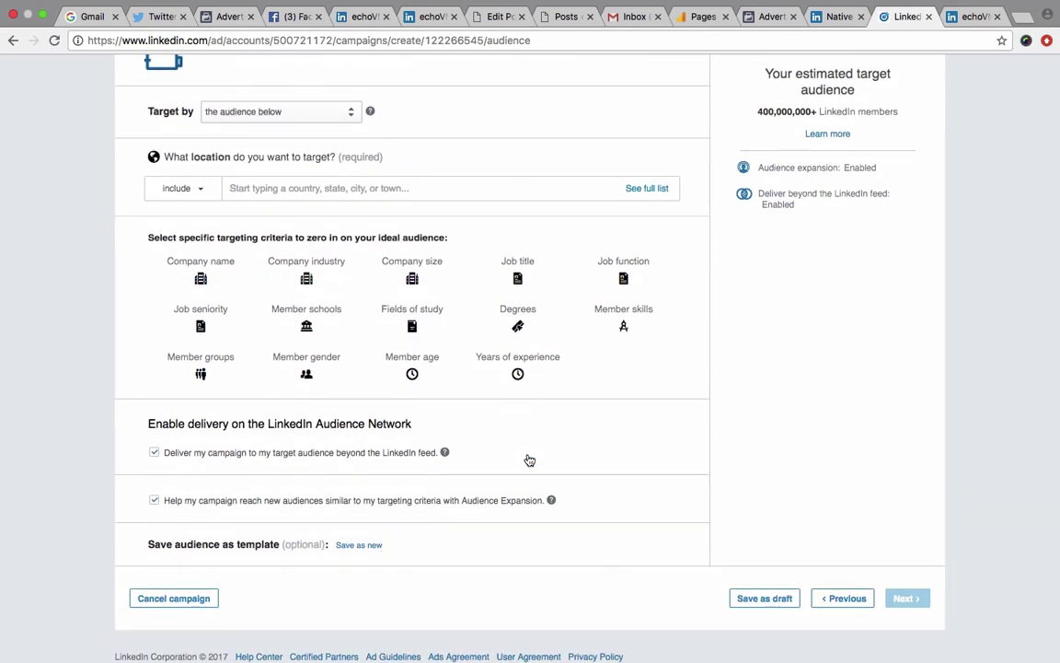
scroll(529, 460, up, 1)
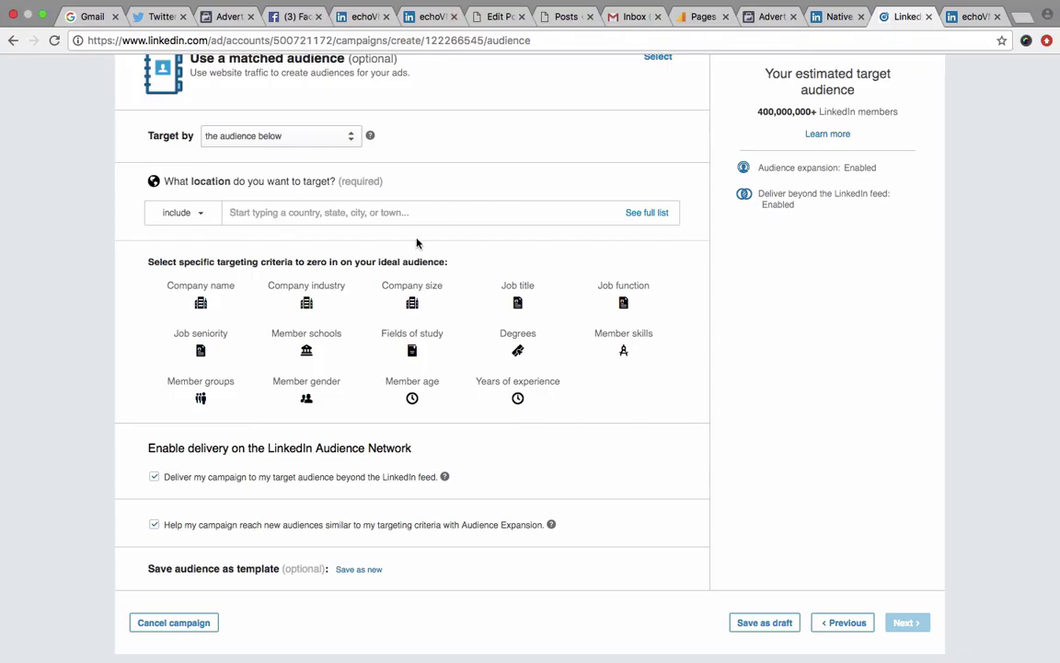
- Target India as the location and add an empty Job title criterion to fill in
click(328, 213)
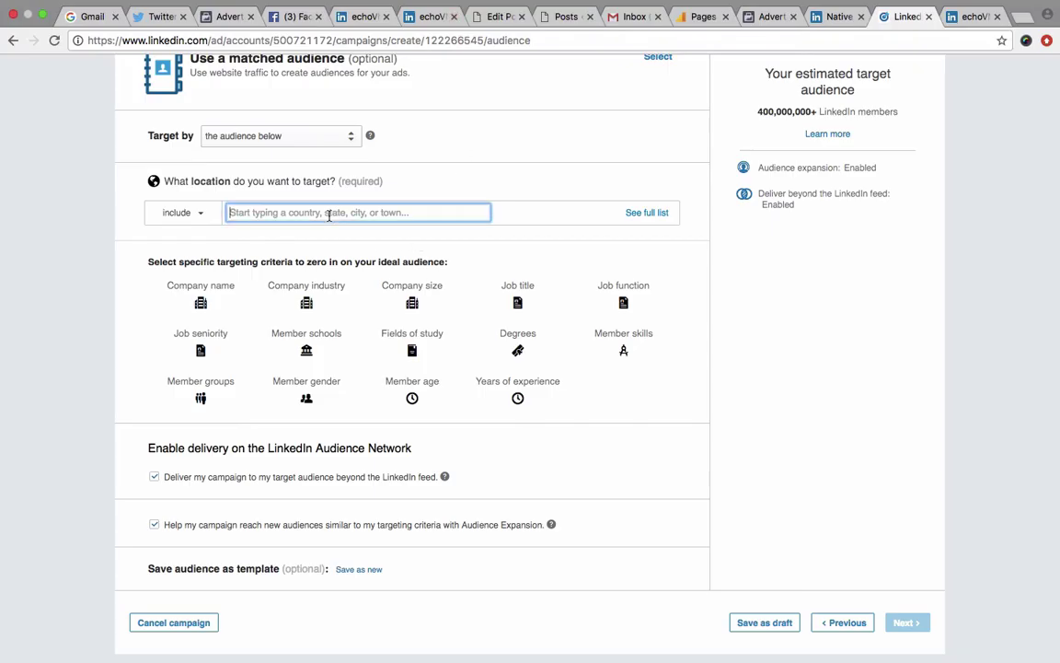
text(India)
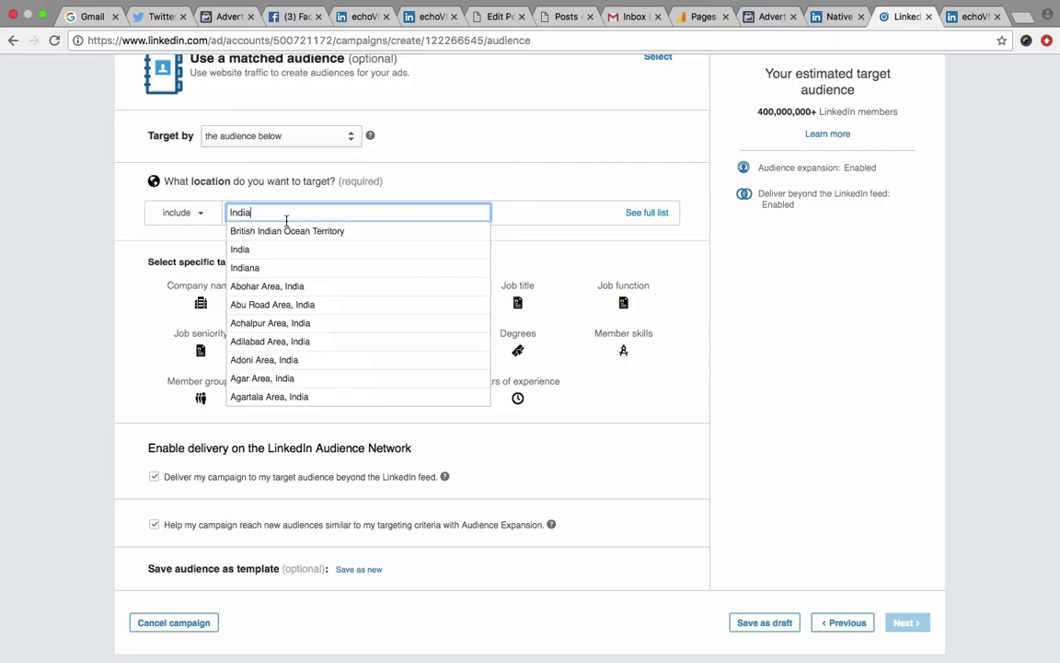
click(239, 248)
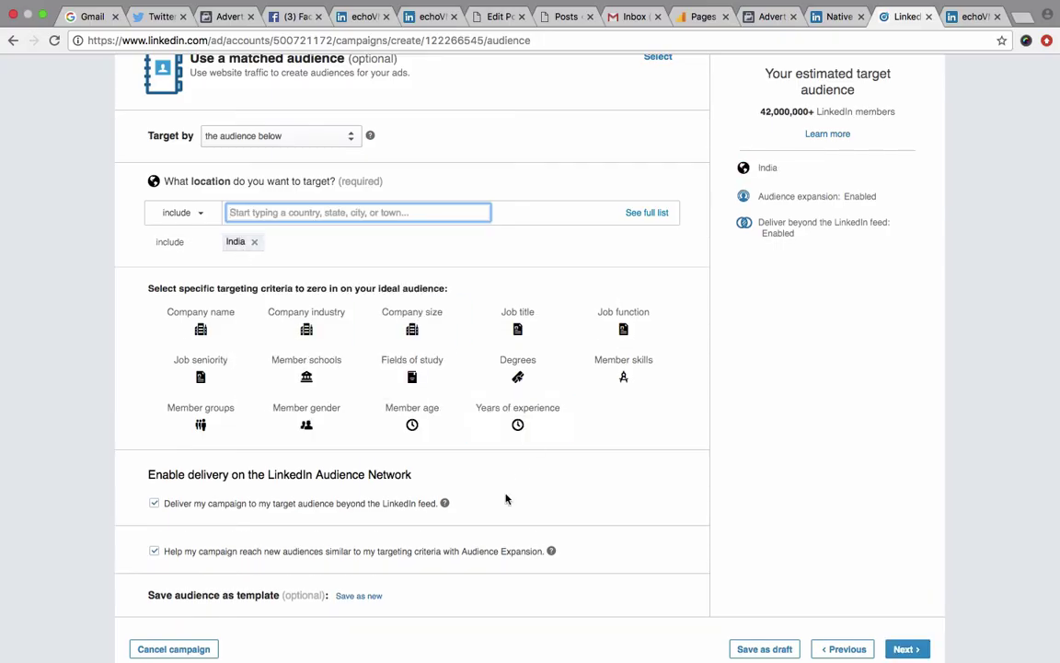
click(534, 326)
click(262, 314)
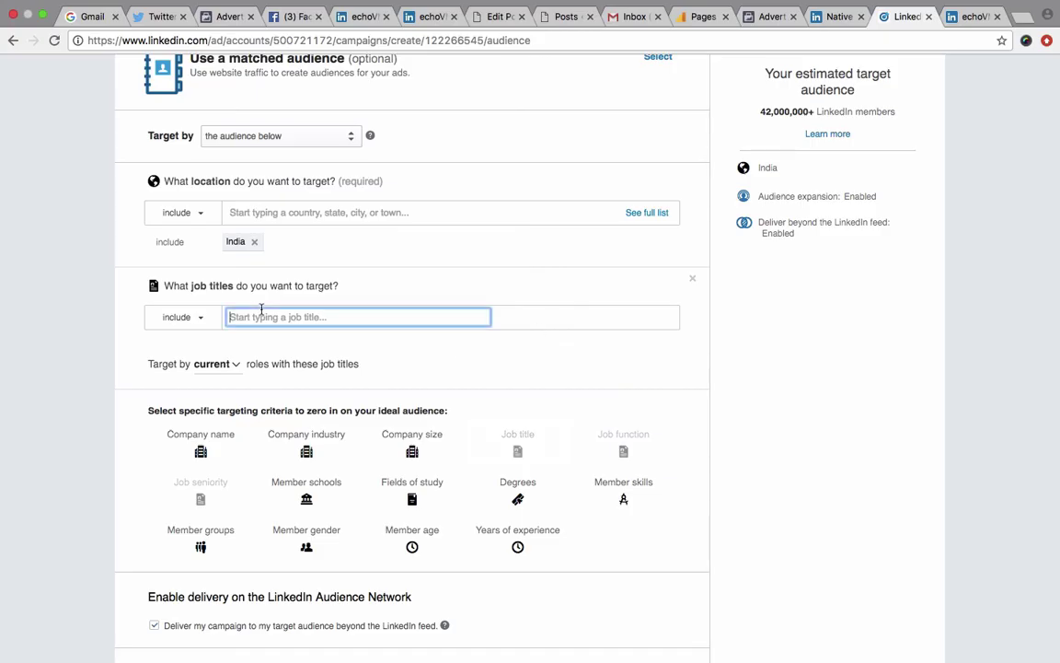
- Include the job titles Marketing, Marketing Manager, Marketing Executive, Sales Marketing Manager and Director Of Sales Marketing, narrowing the audience to 280,000+
text(Marketing)
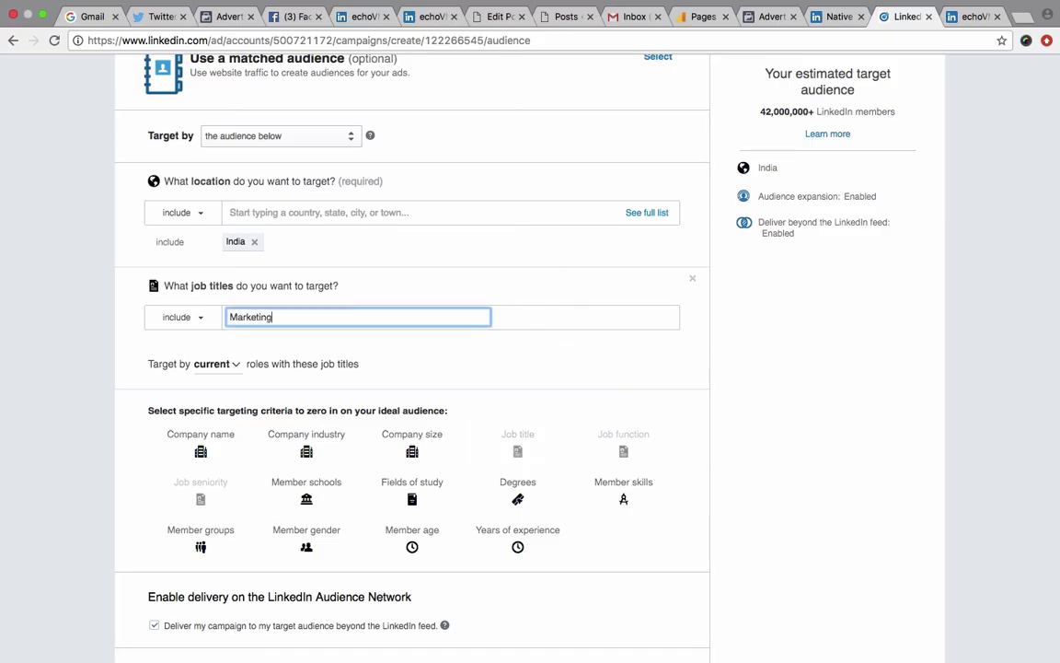
click(264, 335)
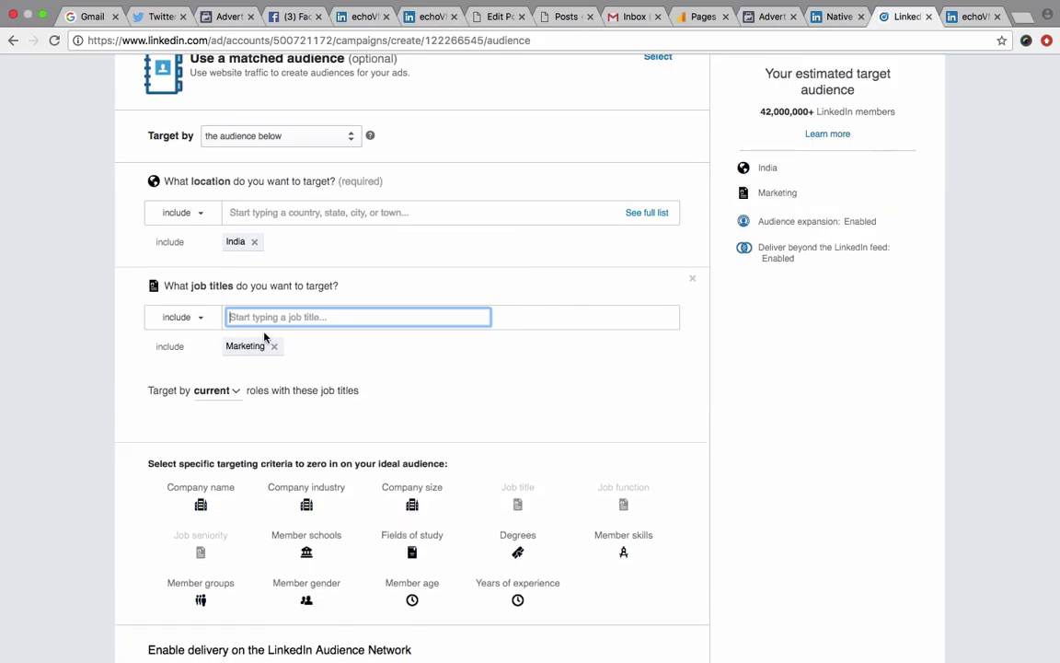
text(Marketing Manager)
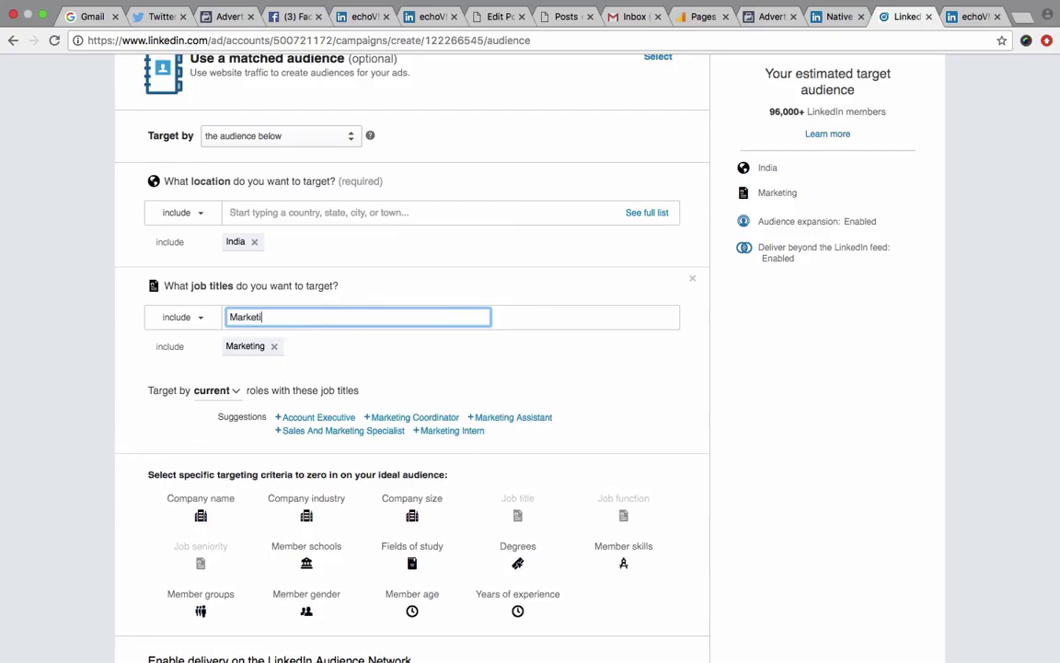
click(283, 337)
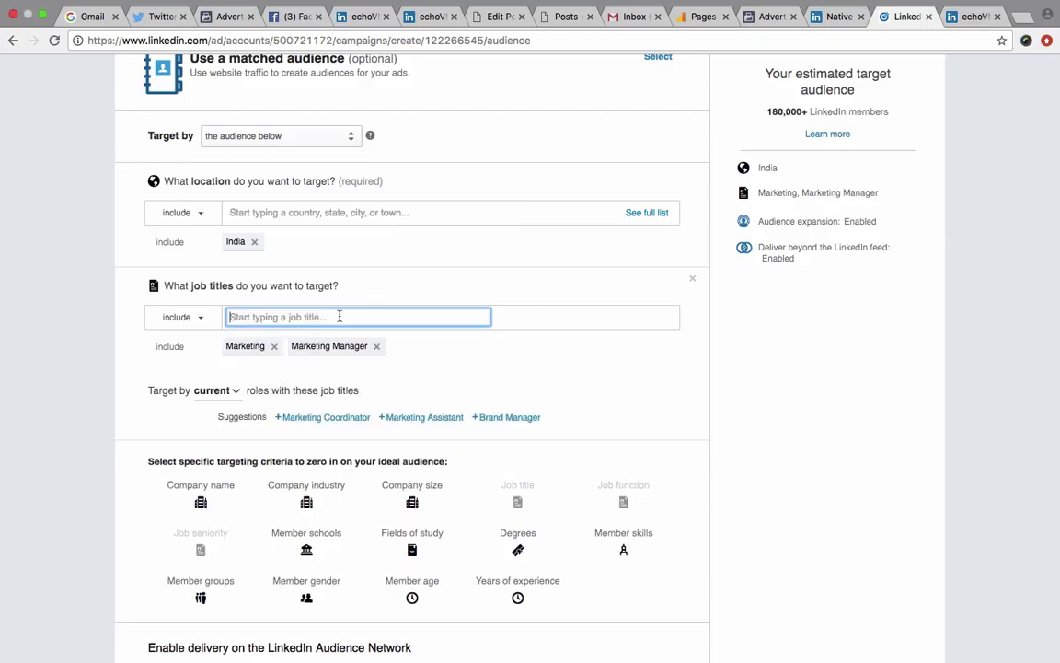
text(Marketing Director)
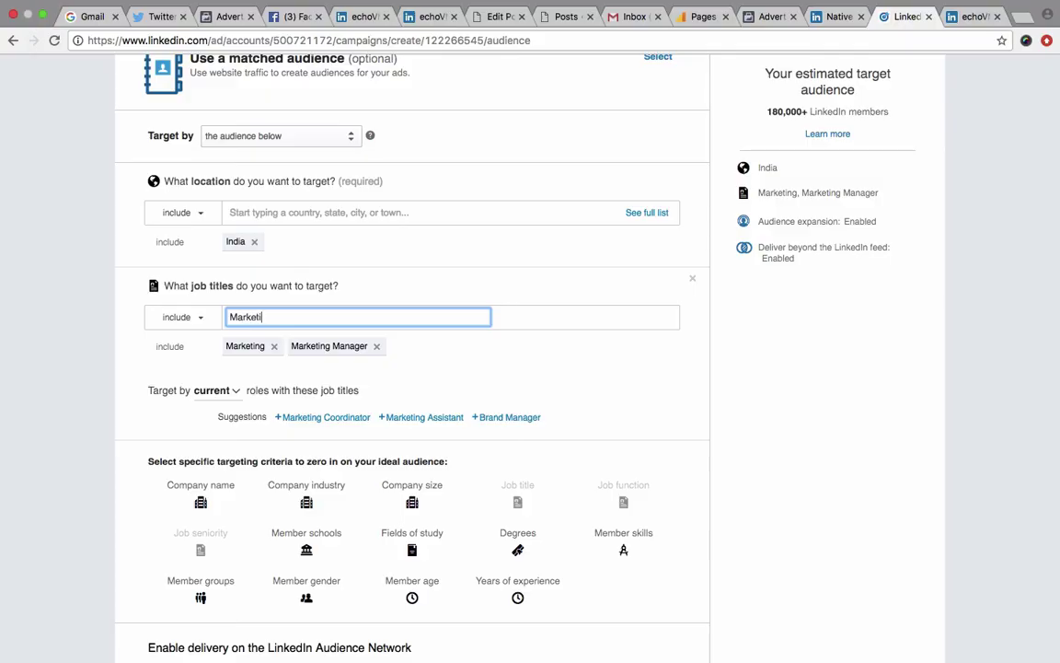
click(337, 353)
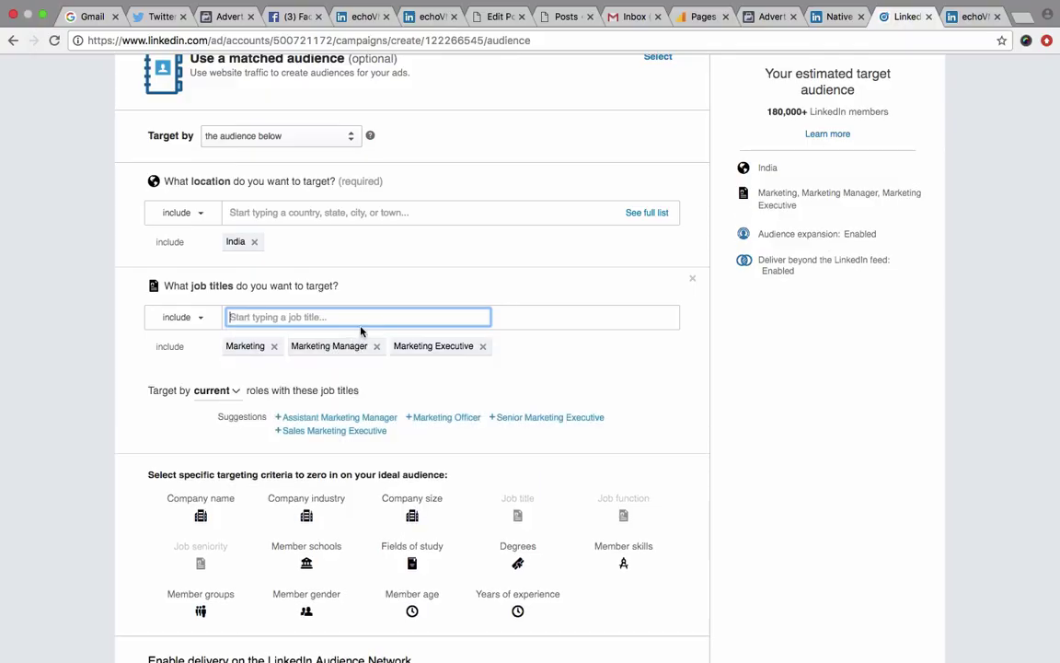
text(Marketing Director)
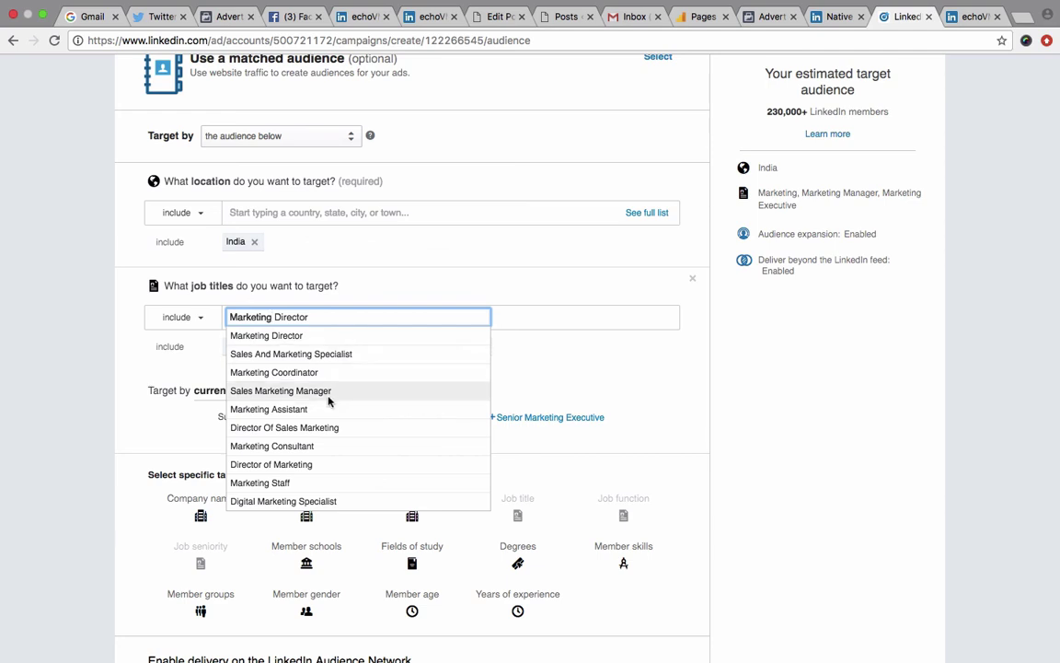
click(313, 390)
text(Marketing)
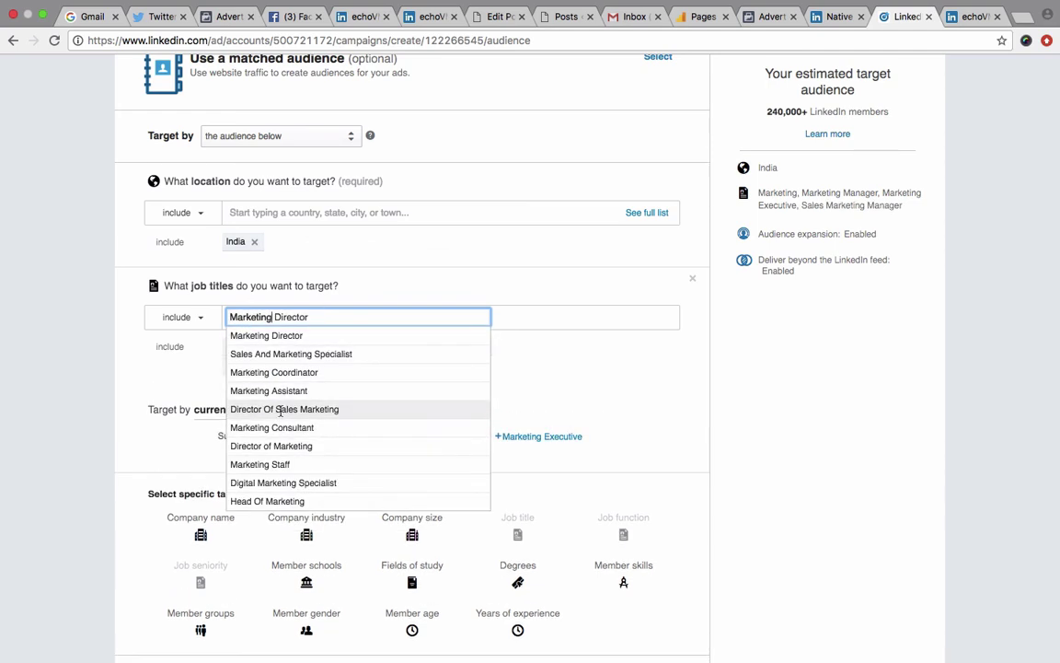
click(279, 409)
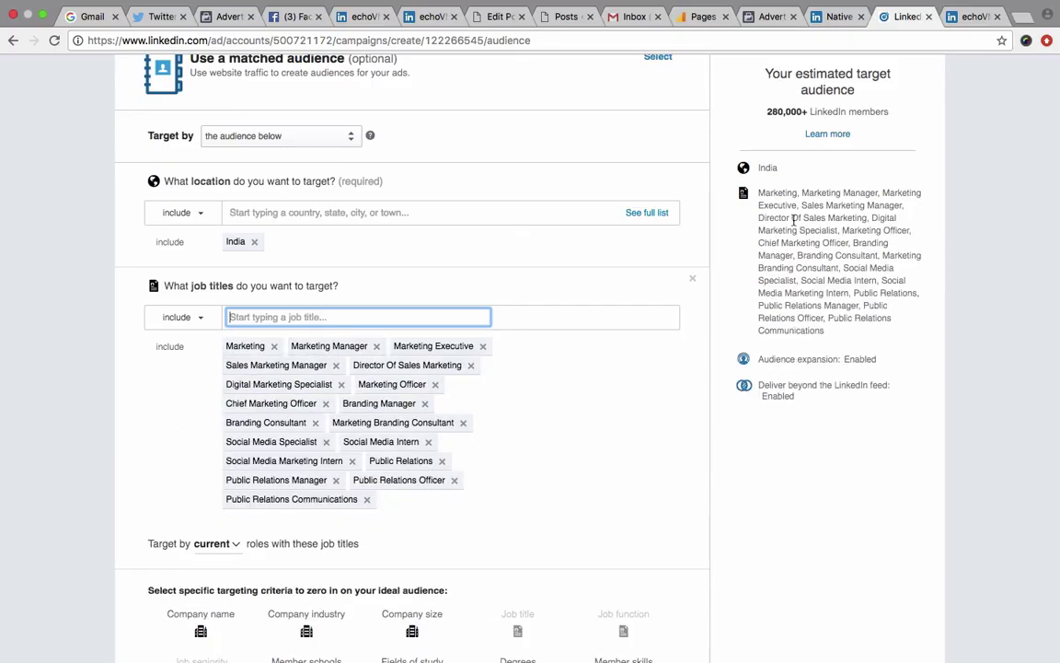
drag(768, 112, 899, 111)
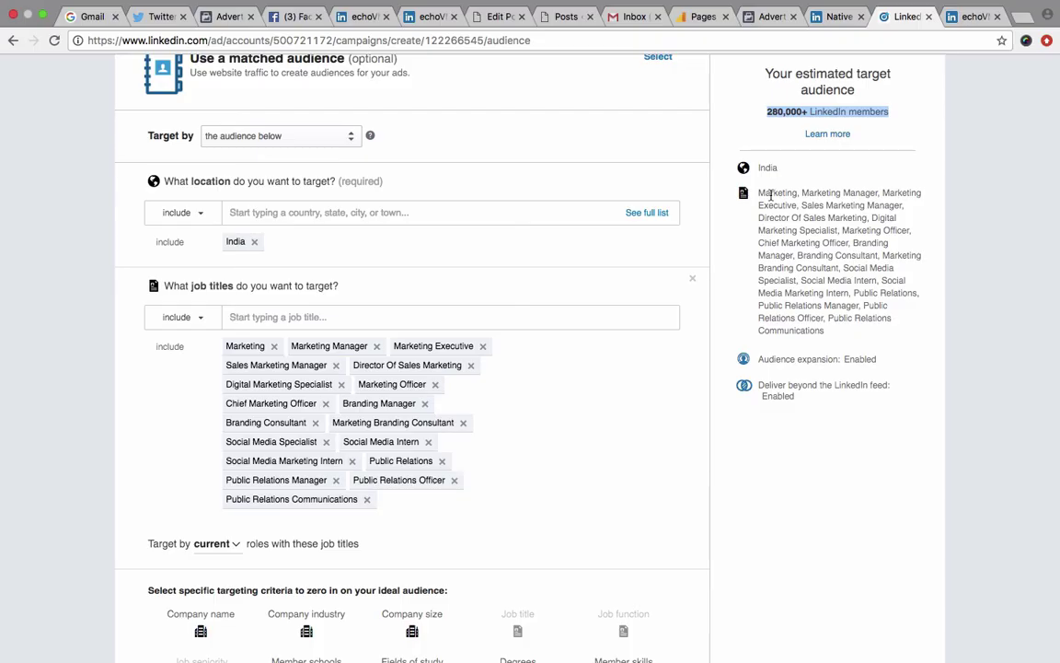
- Set the job-title targeting to include current or past holders of these titles
click(214, 543)
click(248, 563)
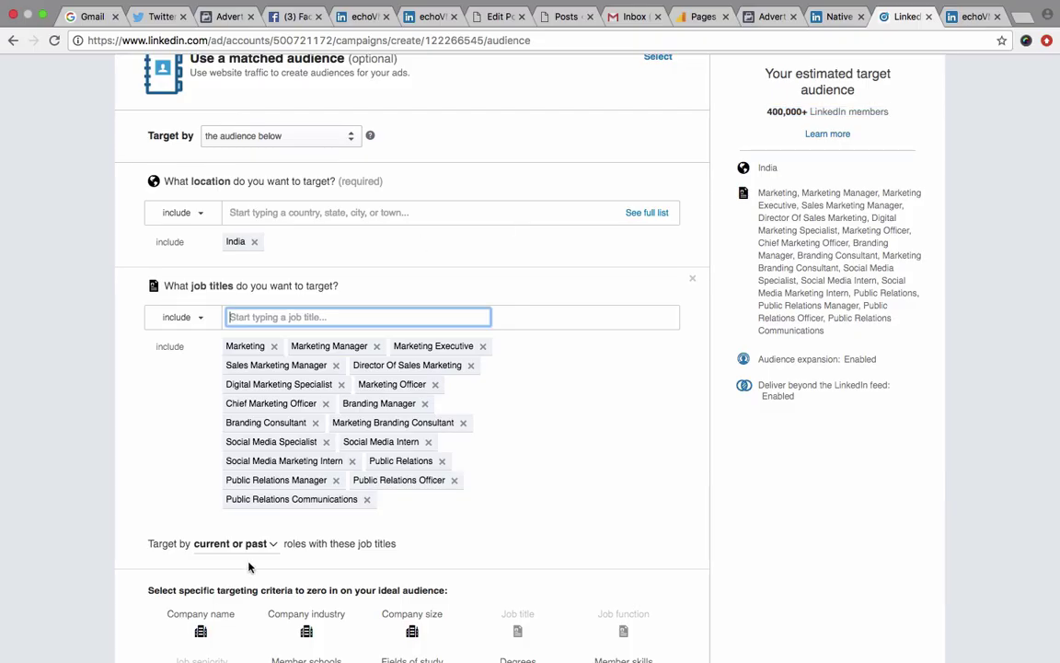
click(262, 544)
scroll(262, 549, down, 1)
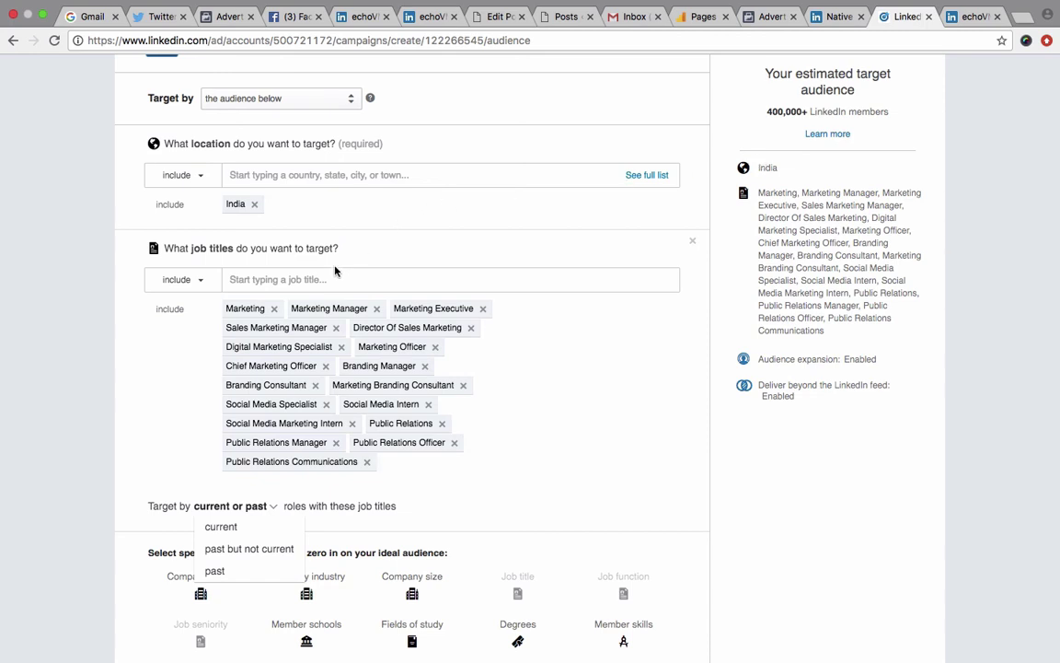
- Add SEO job titles, then add Companies and Member gender criteria to the audience
click(287, 280)
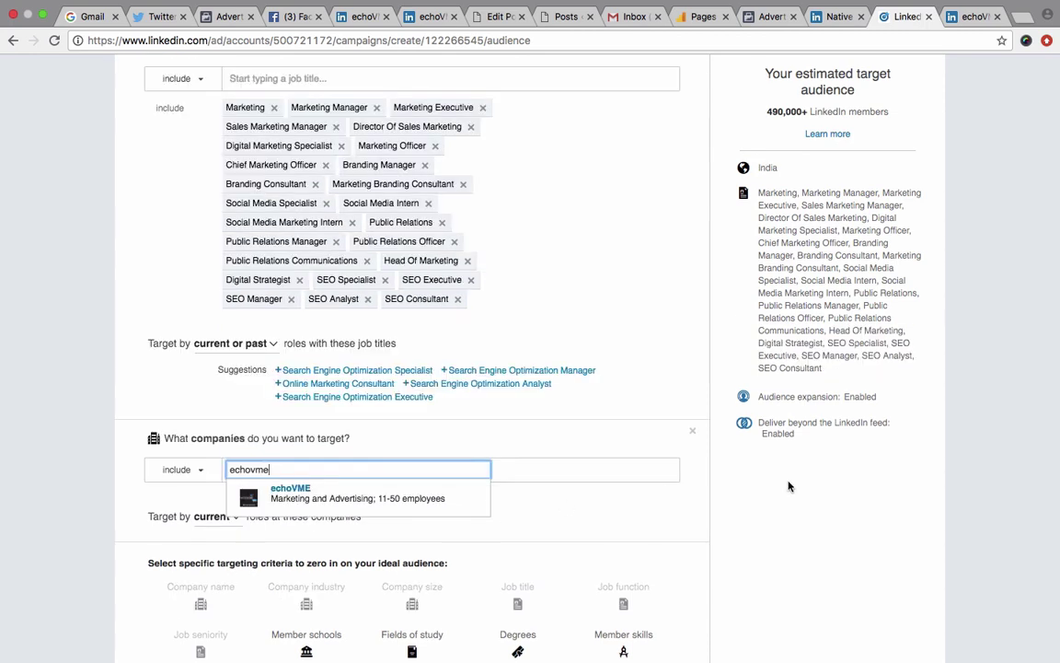
click(788, 486)
scroll(789, 486, down, 5)
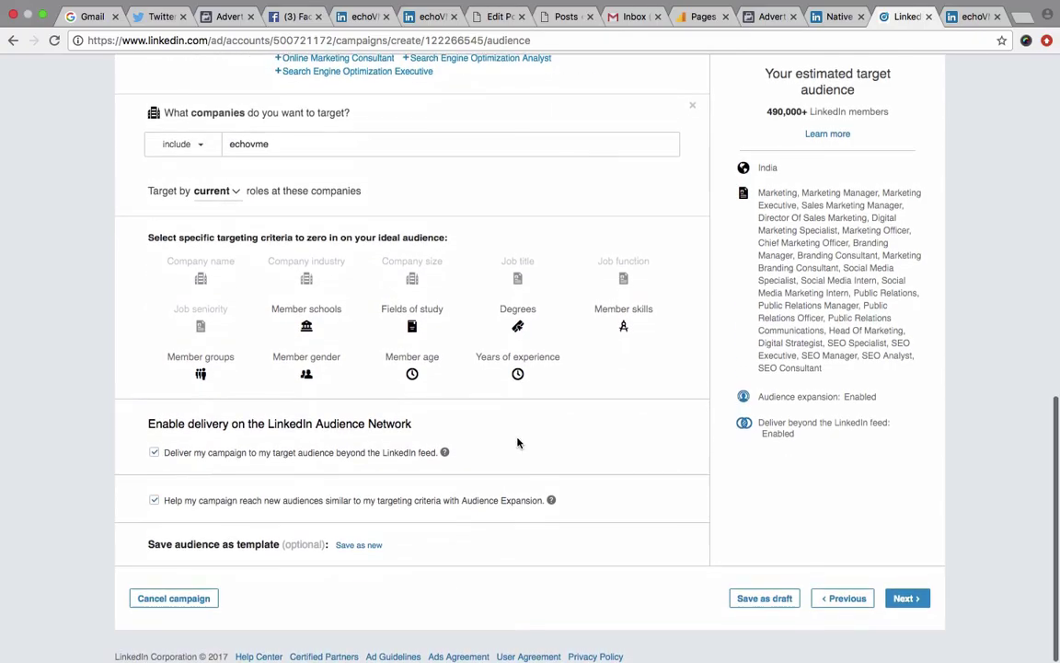
click(303, 368)
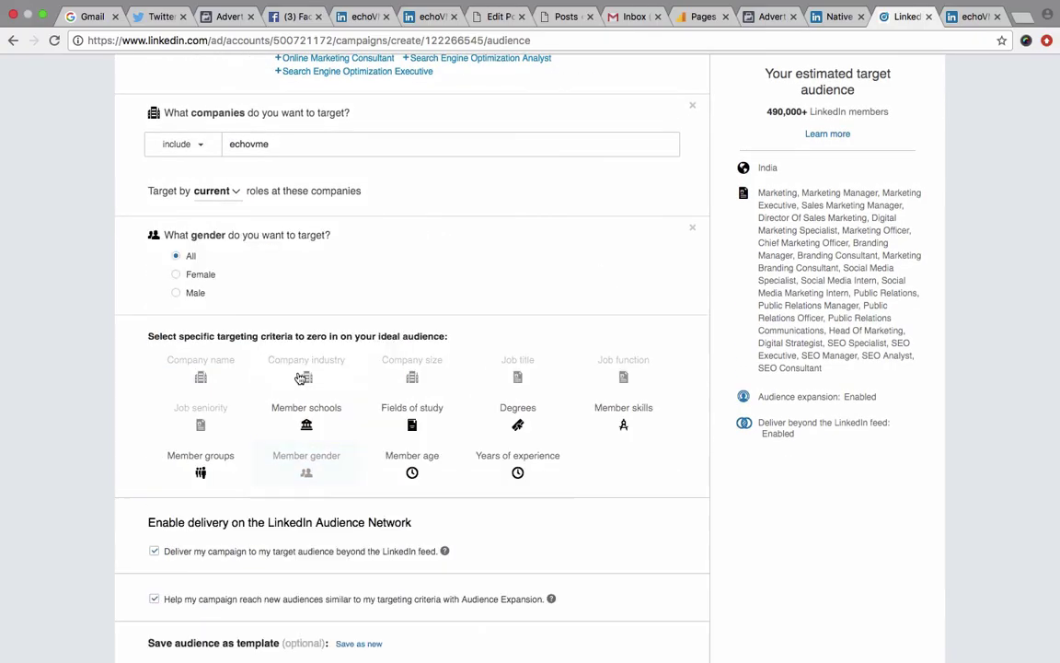
- Add a Member age section, keep Audience Expansion enabled, and advance to the budget step
click(447, 460)
scroll(447, 460, down, 3)
mouse_move(444, 454)
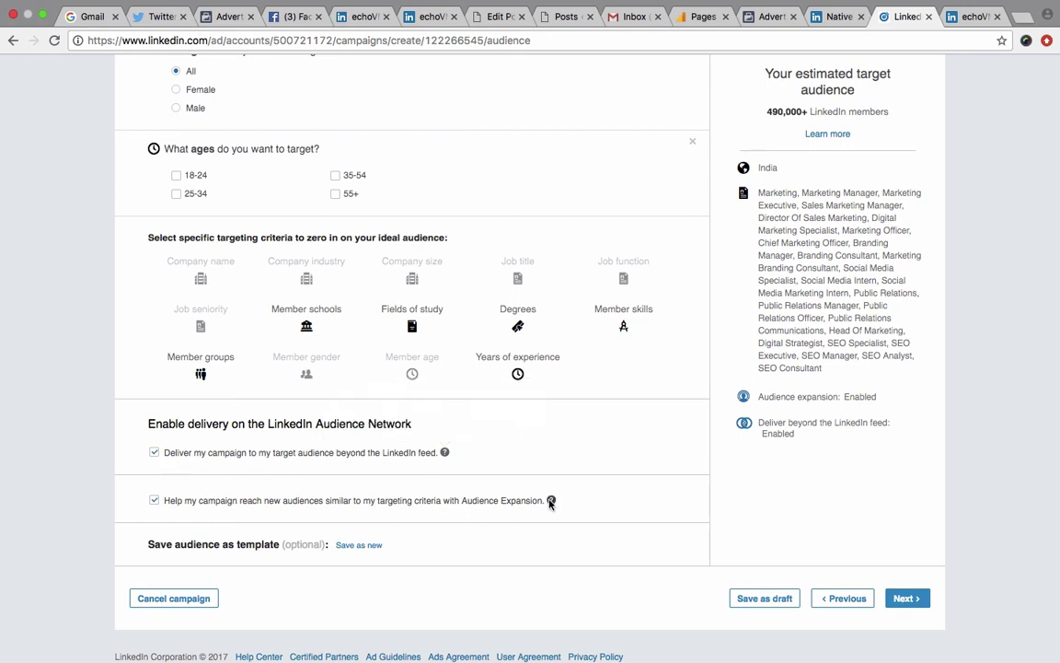
mouse_move(550, 503)
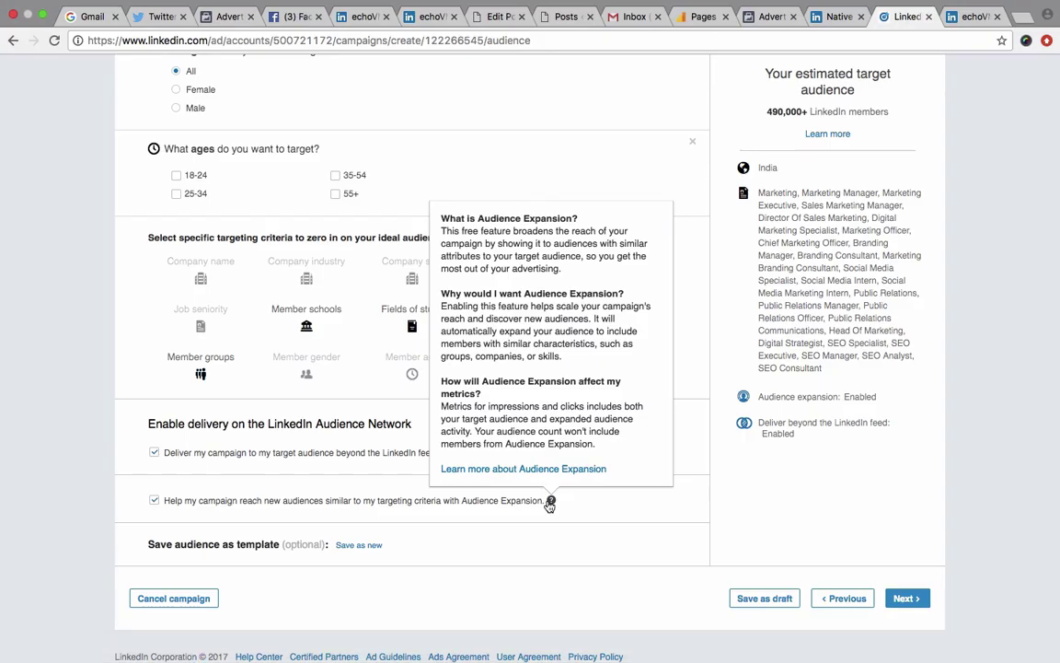
click(154, 502)
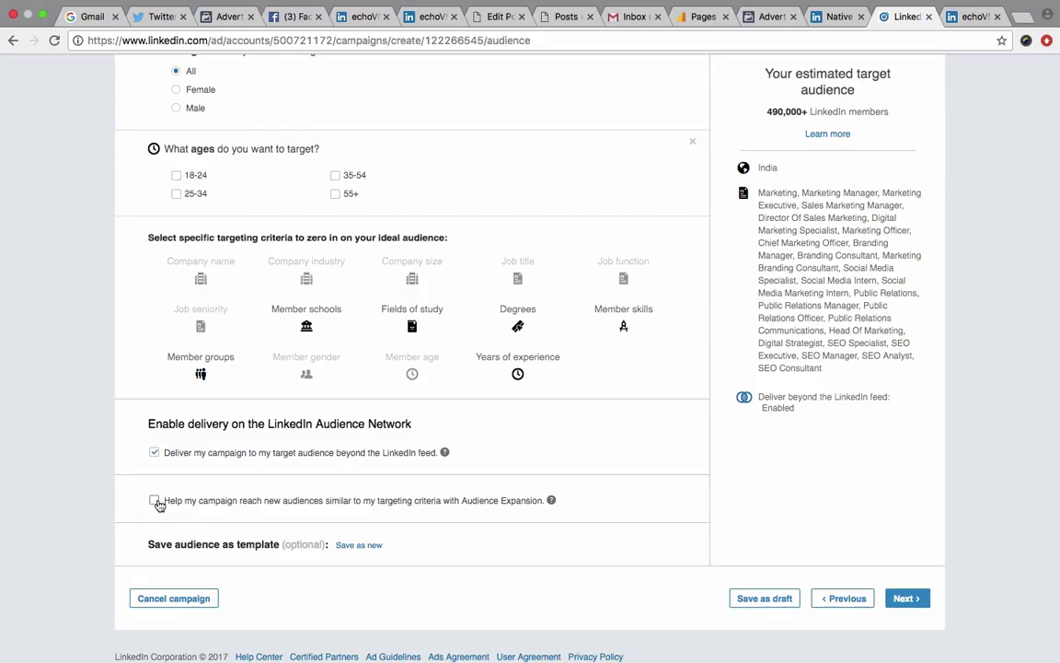
click(154, 502)
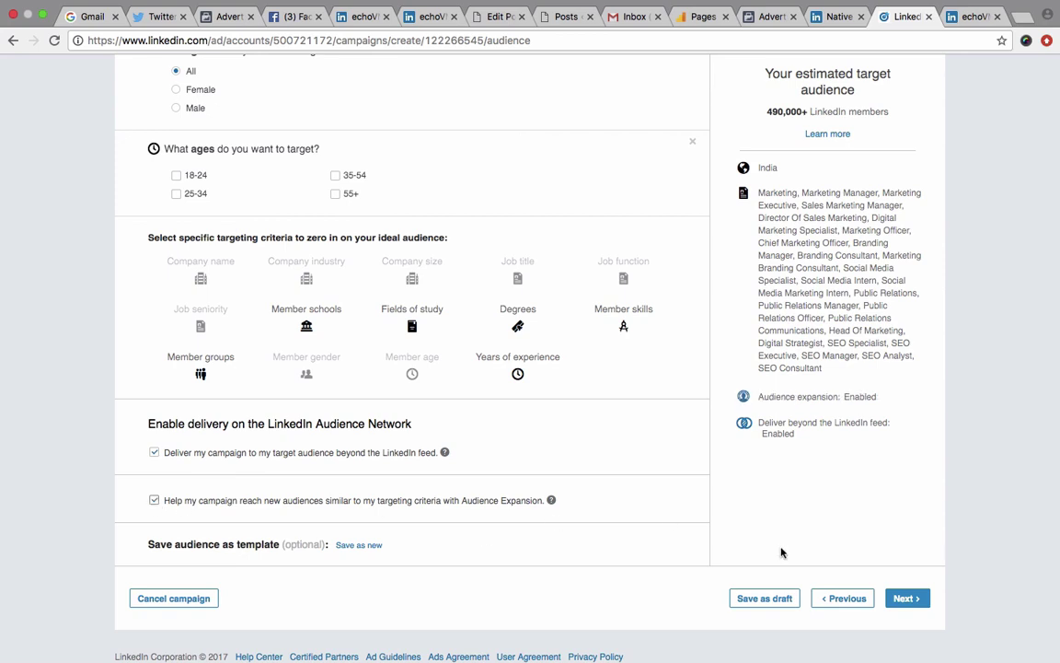
click(924, 604)
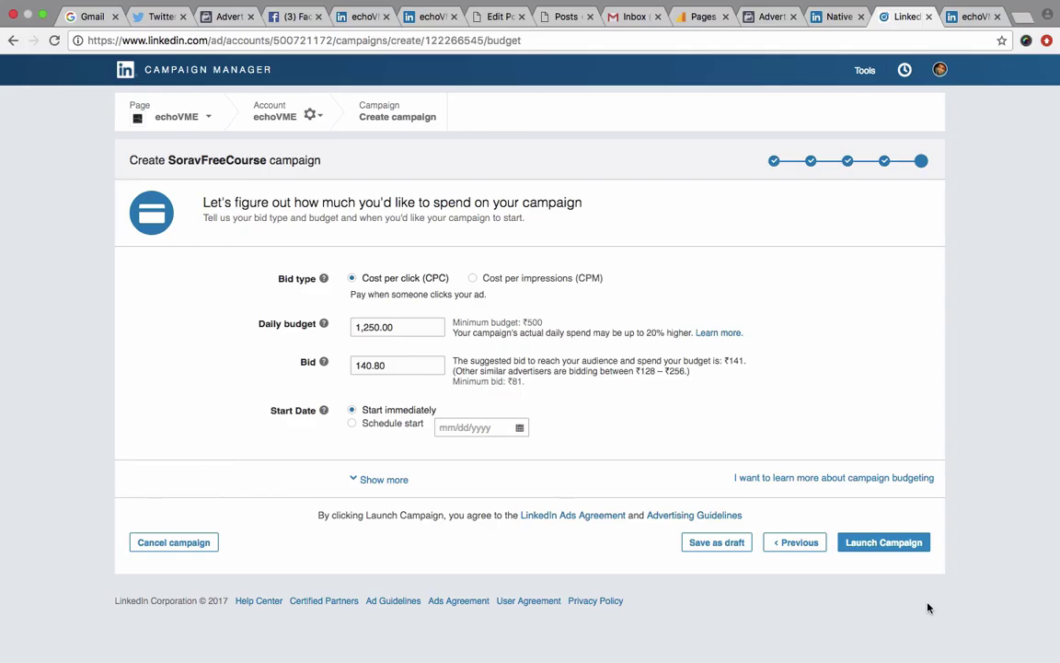
- Lower the daily budget from 1,250.00 to 500.00, keeping the 140.80 cost-per-click bid
click(379, 328)
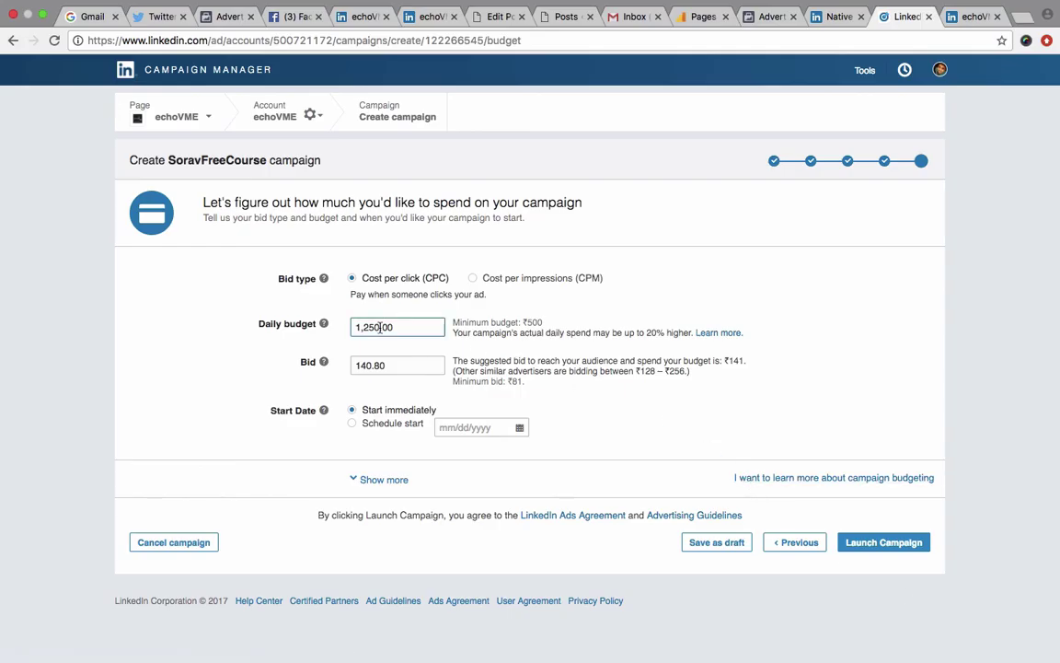
key(BackSpace)
key(BackSpace)
key(BackSpace)
key(BackSpace)
key(BackSpace)
text(500)
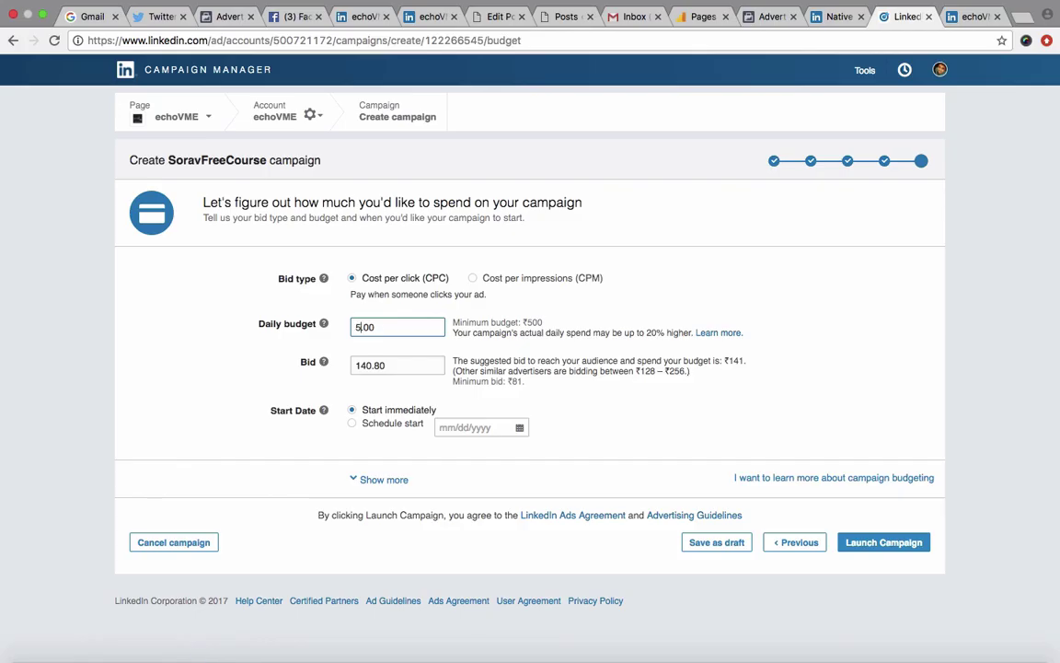
click(477, 348)
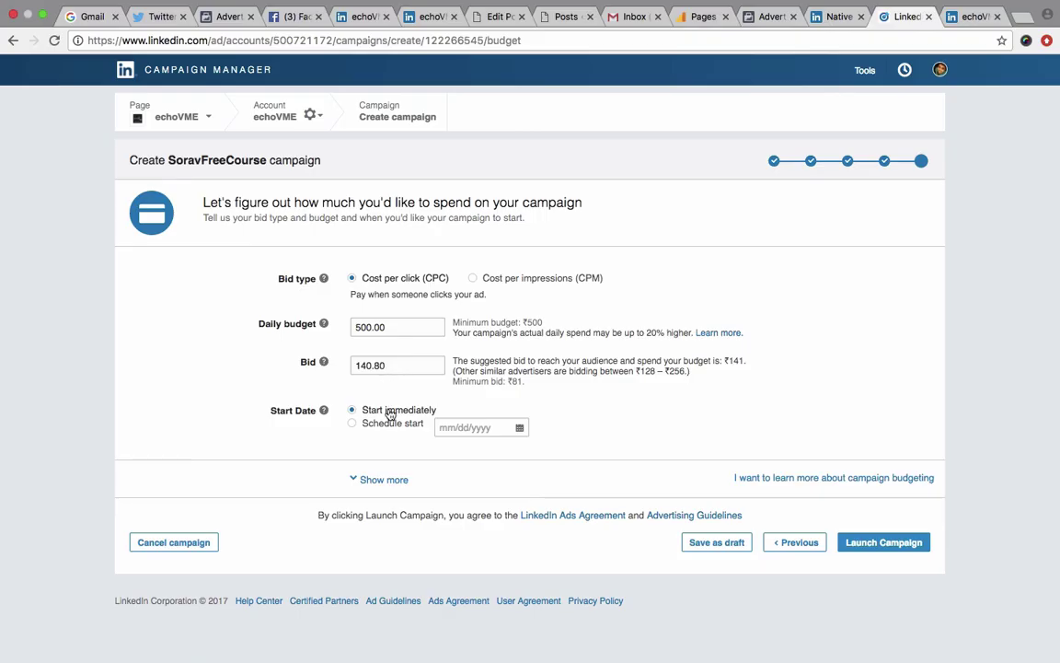
- Launch the SoravFreeCourse campaign, which redirects to the LinkedIn sign-in page
click(882, 542)
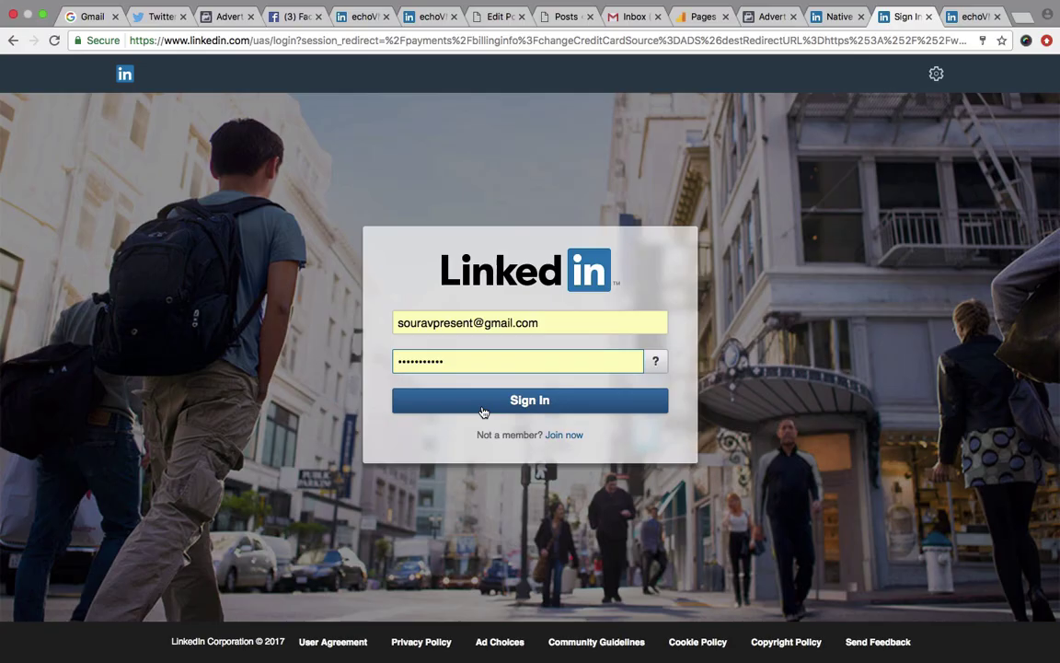
mouse_move(802, 7)
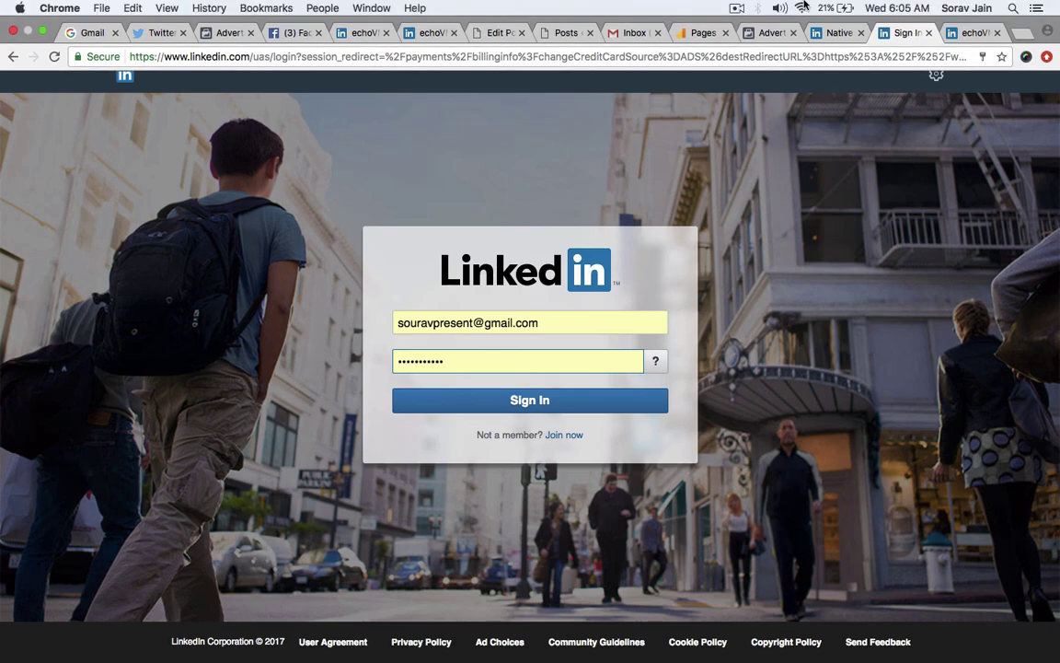